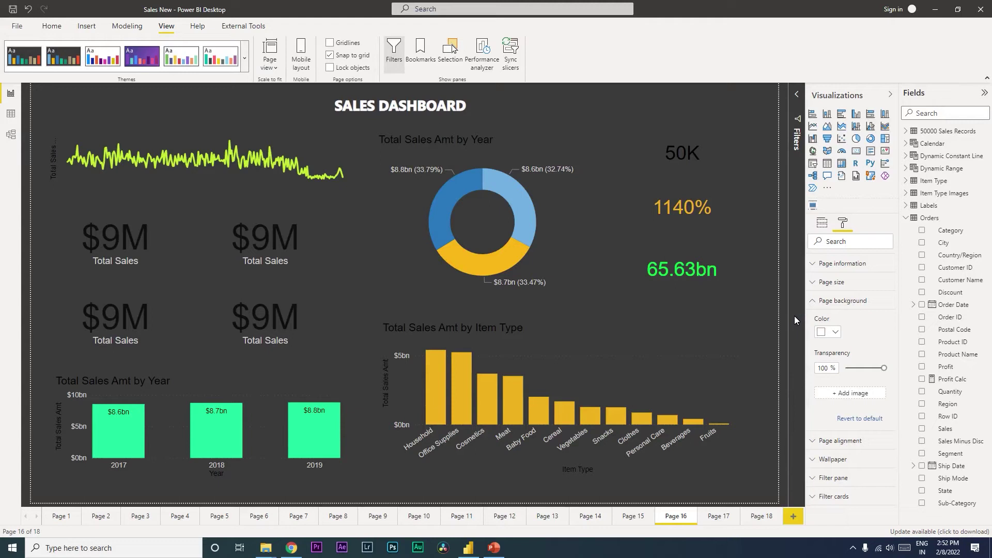
Switch to PowerPoint to view the dark dashboard background design
left_click(494, 549)
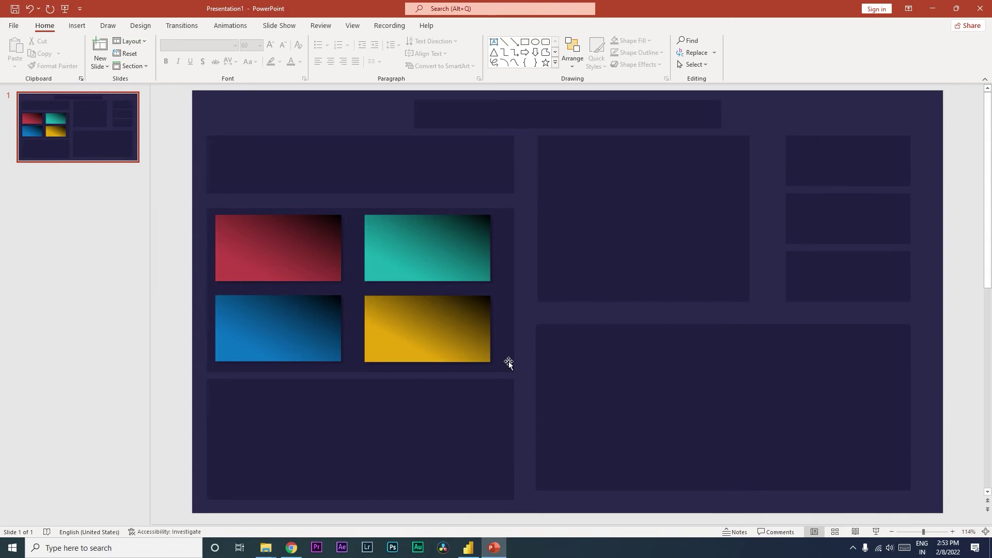
Return from PowerPoint to the Sales Dashboard report in Power BI Desktop
key("alt+Tab")
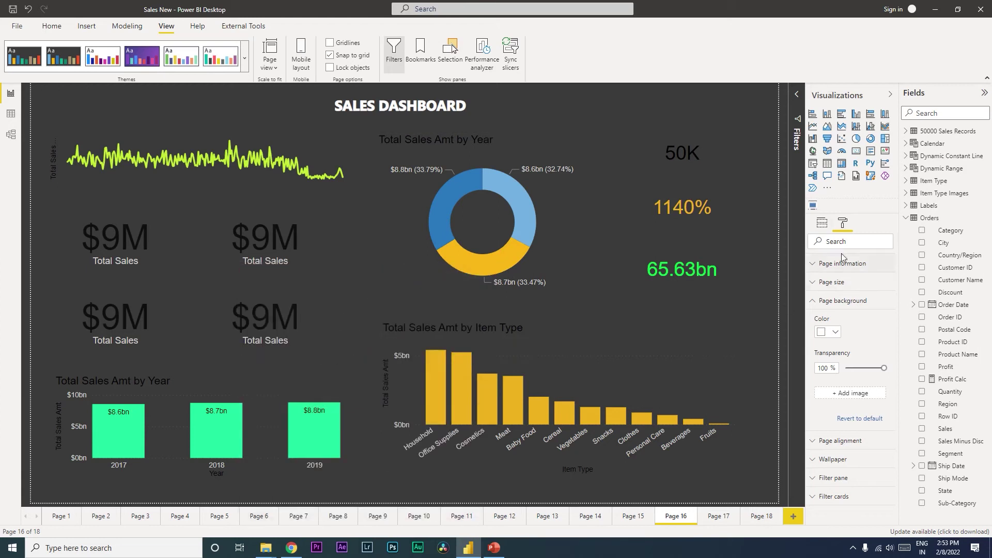
Set Picture1.png as the Page 16 background at 0% transparency with Fit image fit
left_click(832, 302)
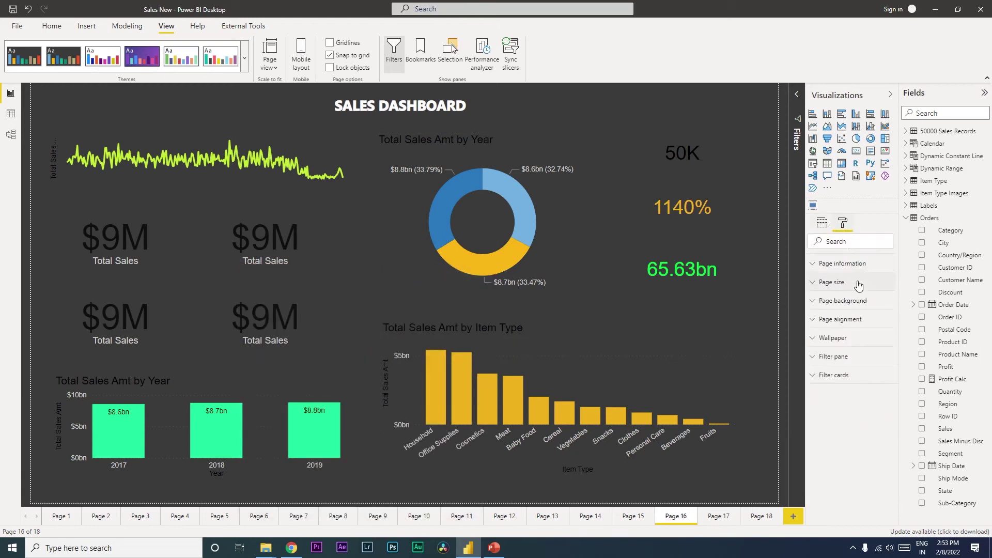
left_click(830, 304)
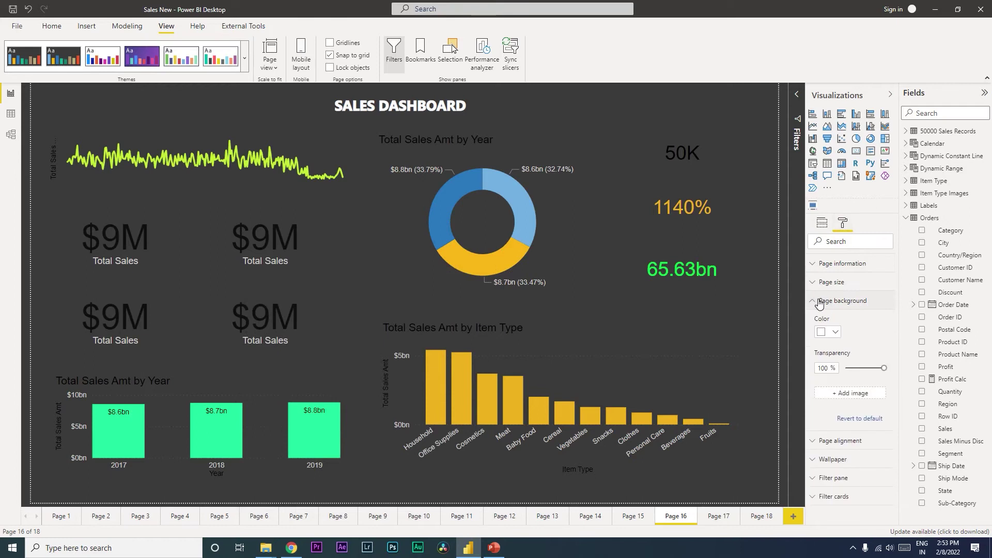
left_click(859, 396)
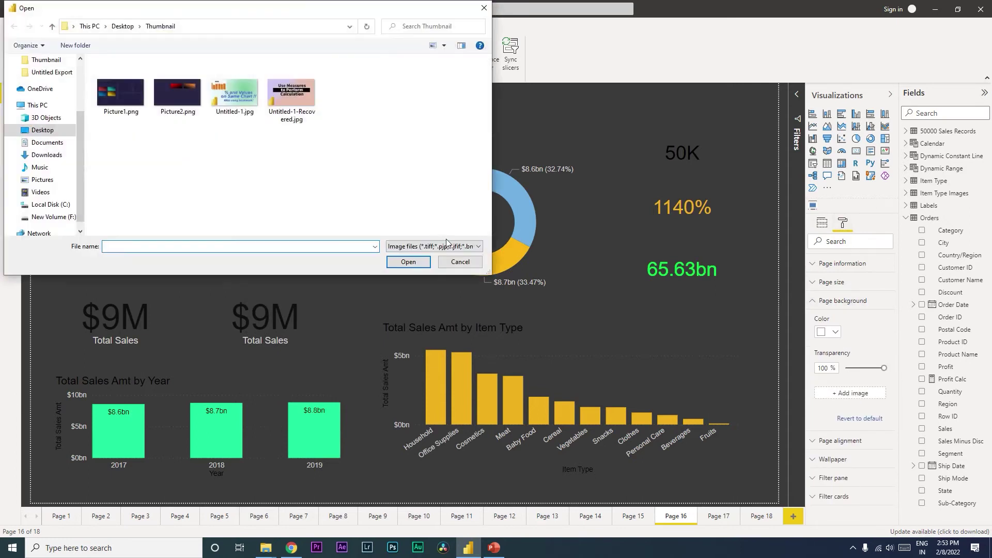
double_click(121, 93)
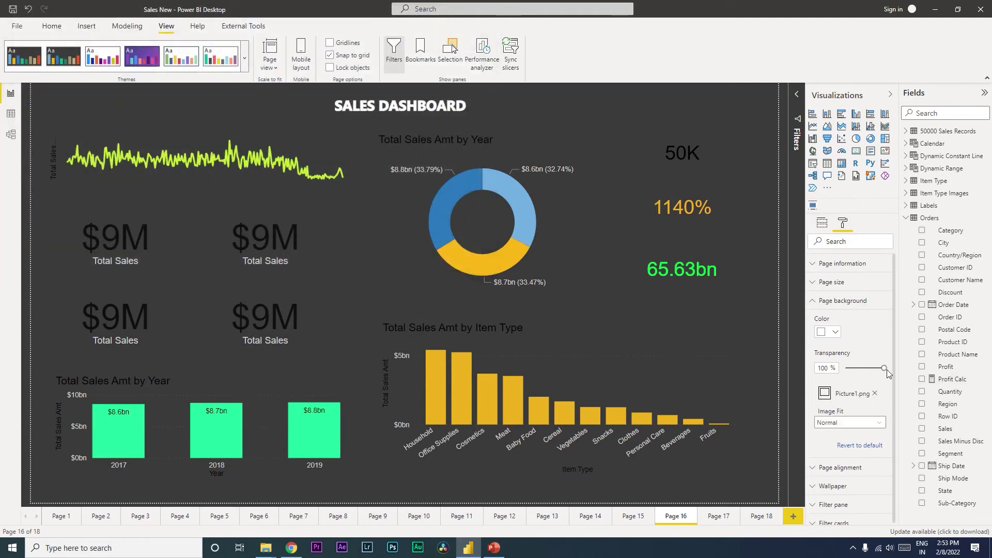
left_click_drag(884, 369, 845, 370)
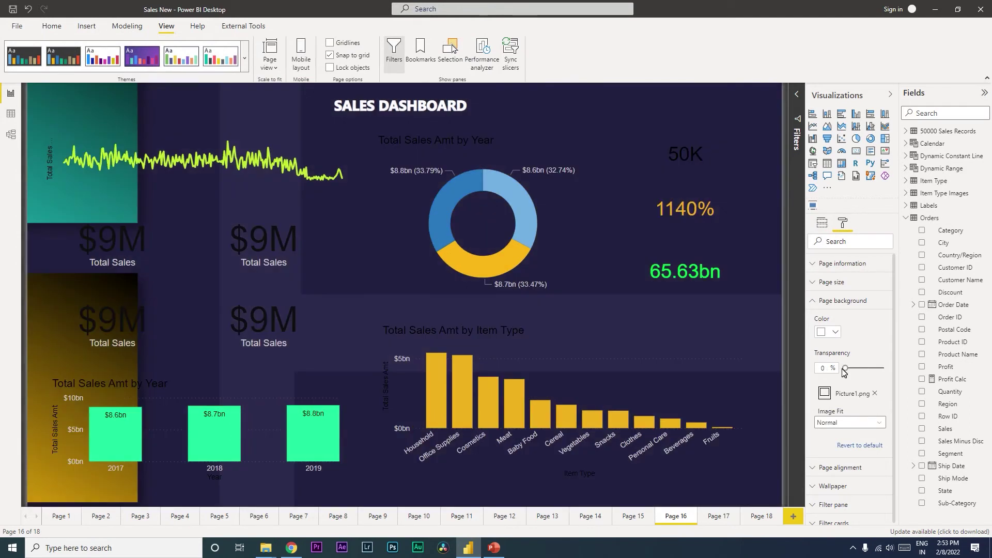
left_click(842, 422)
left_click(827, 446)
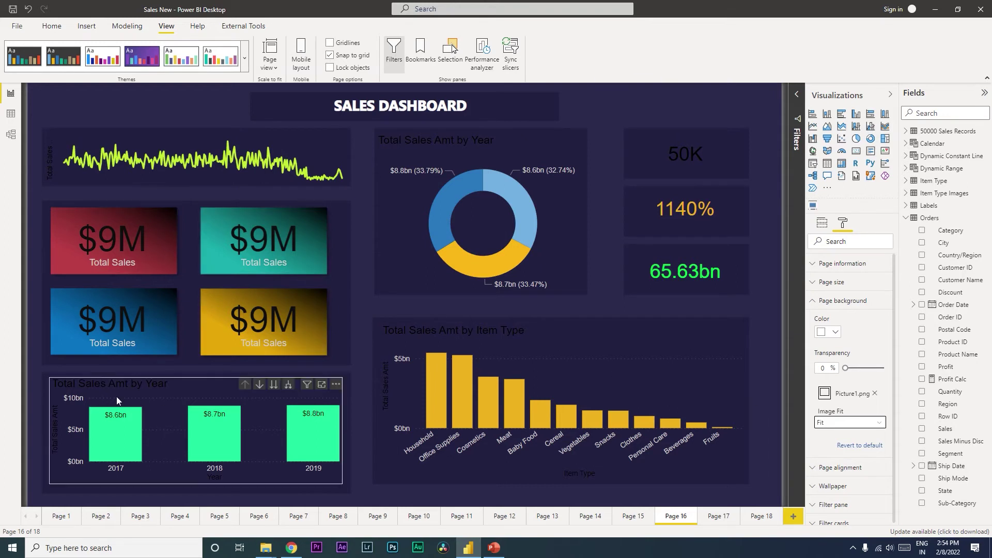
left_click(461, 339)
left_click(843, 223)
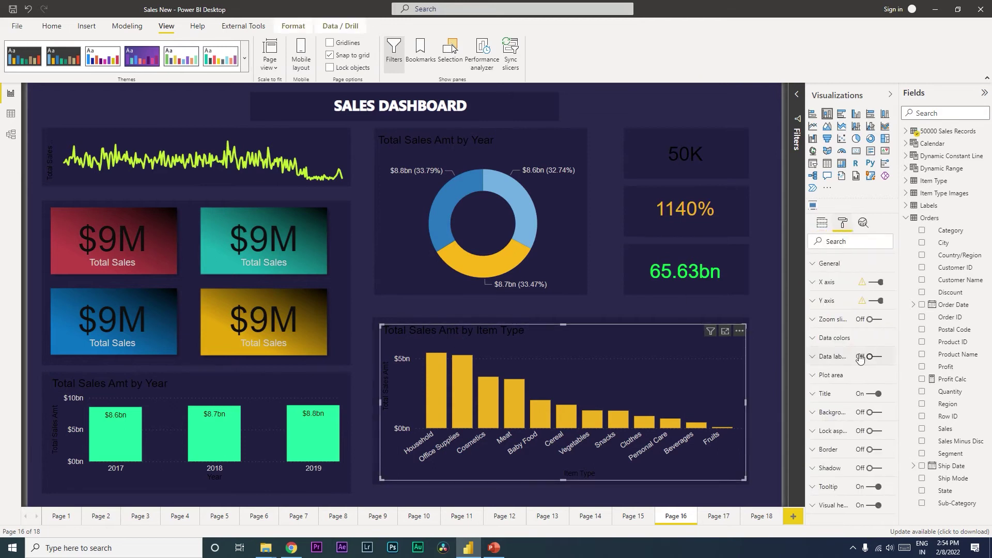
left_click(826, 393)
scroll(852, 475, "down", 3)
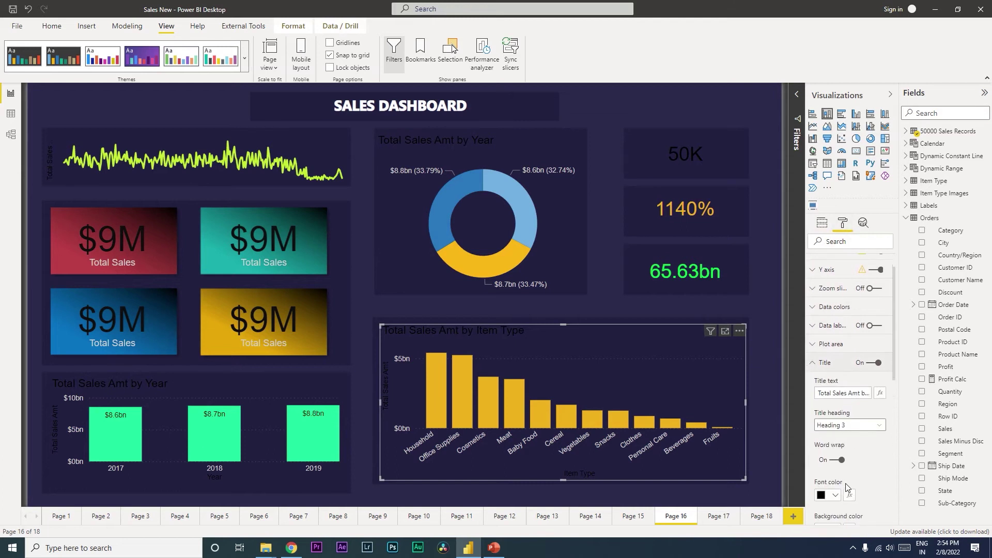
left_click(840, 444)
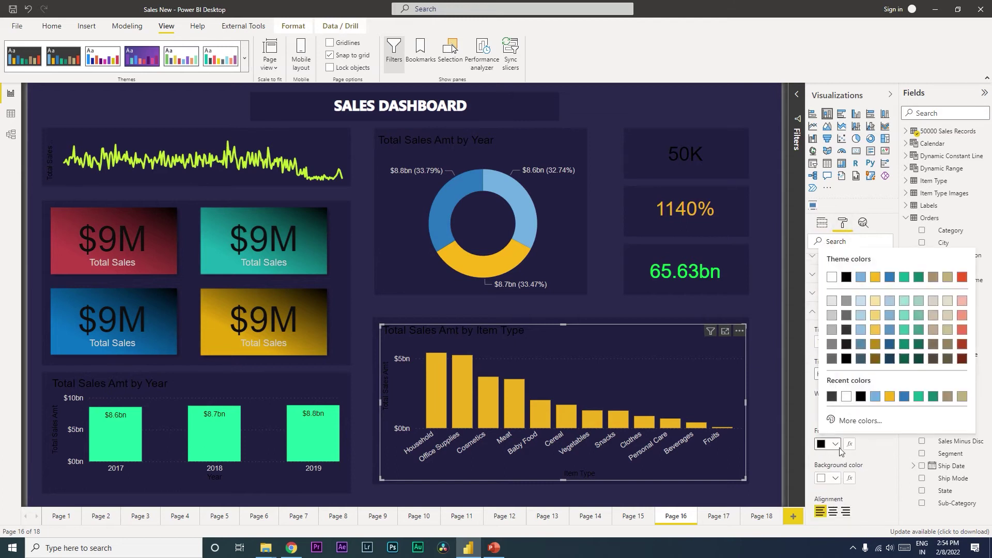
left_click(847, 398)
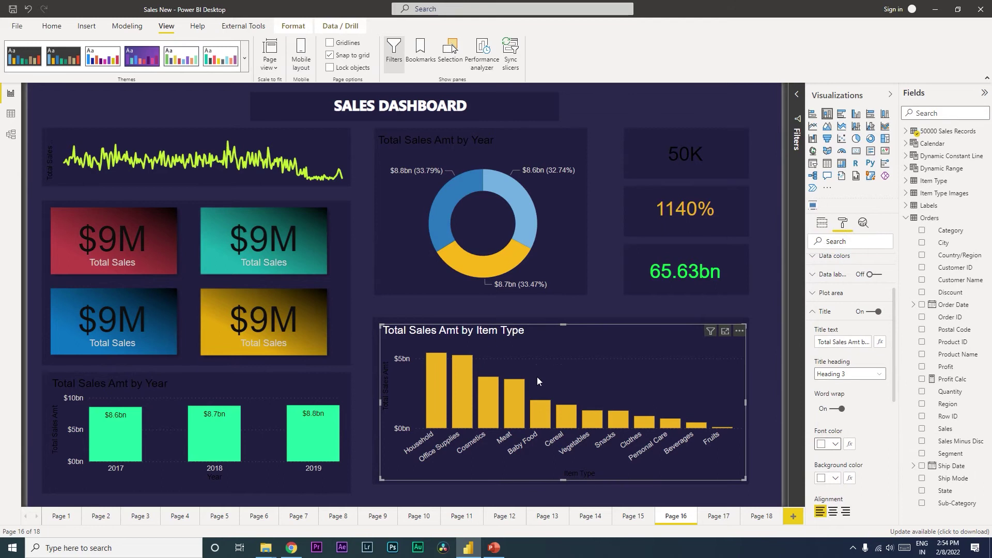
key("ctrl+z")
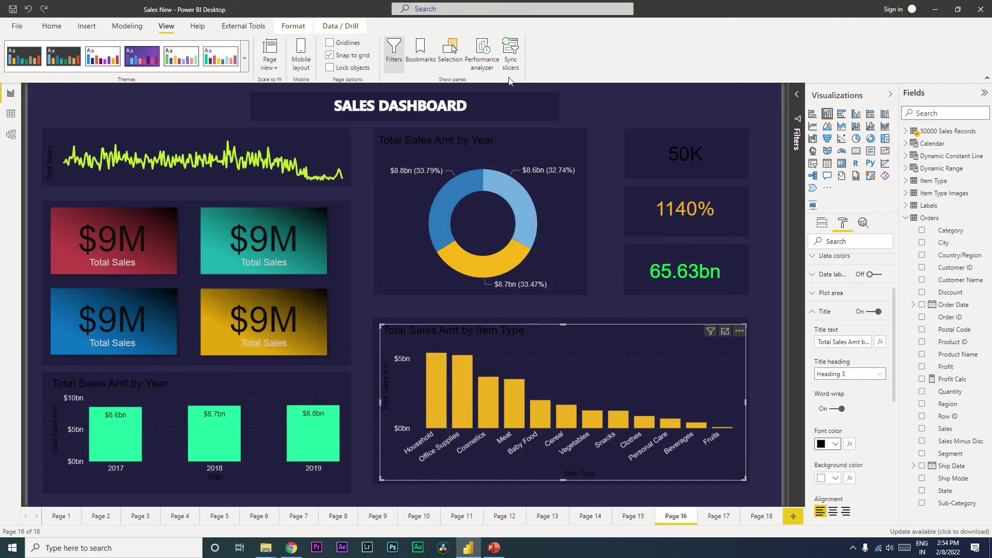
left_click(754, 404)
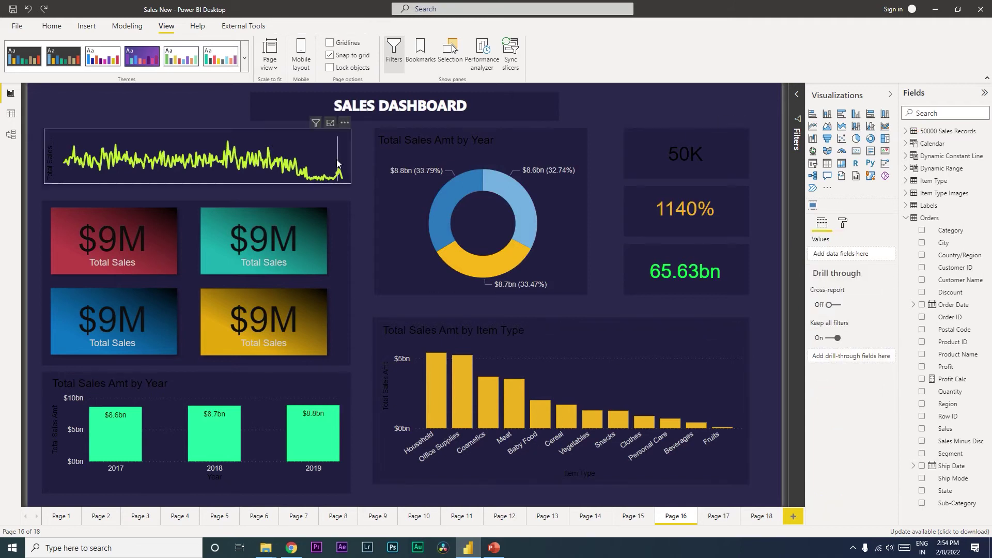
In Customize current theme, make the general text white Calibri
left_click(247, 62)
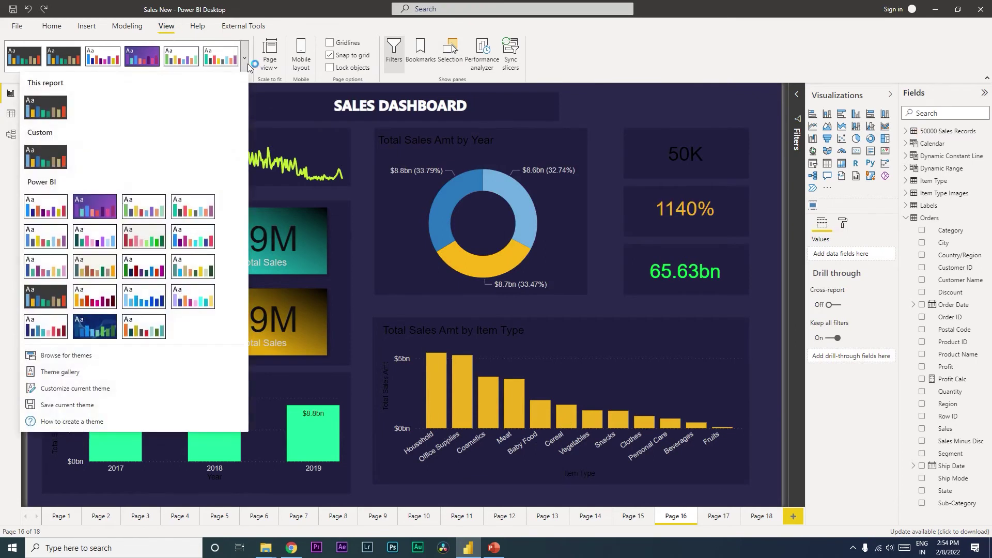
left_click(83, 396)
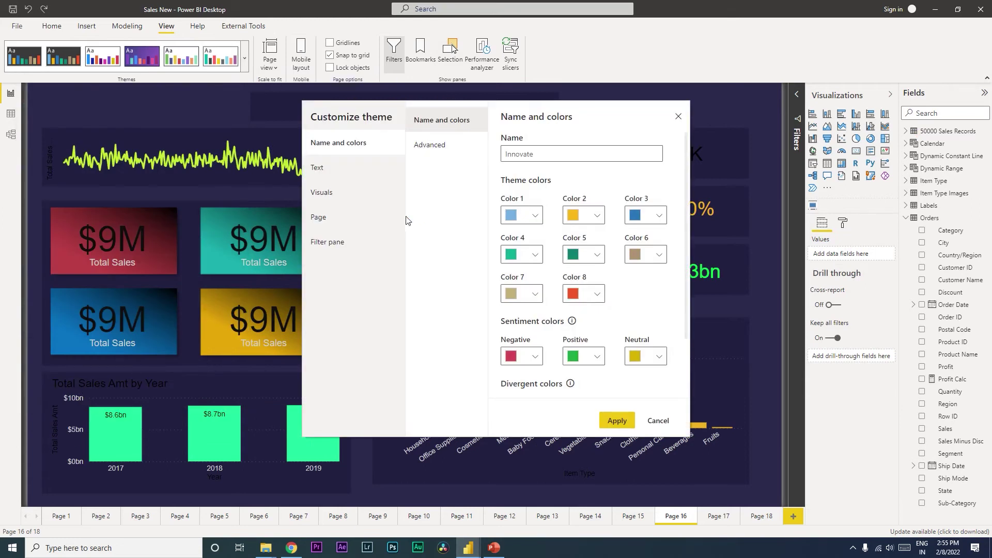
left_click(334, 177)
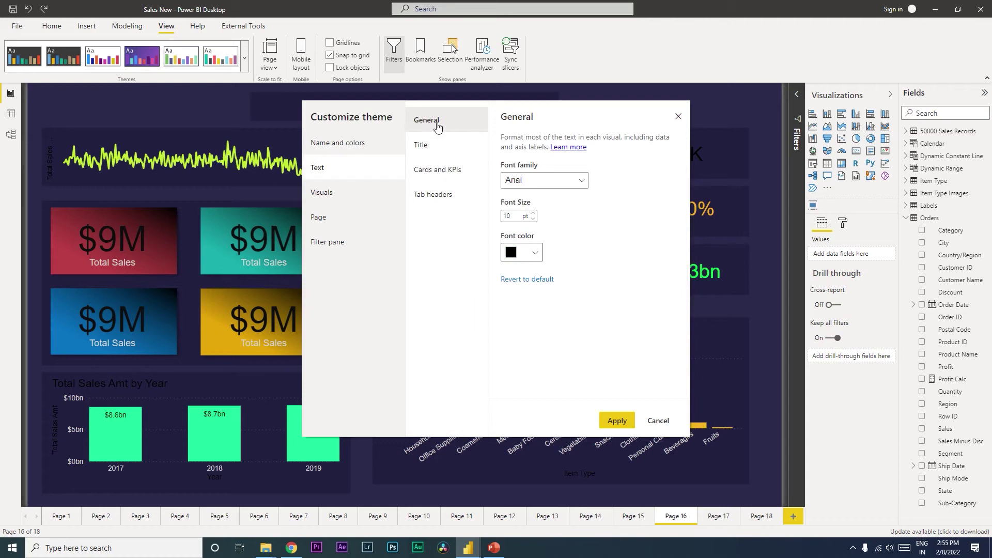
left_click(535, 252)
left_click_drag(569, 227, 525, 158)
left_click(526, 186)
left_click(543, 186)
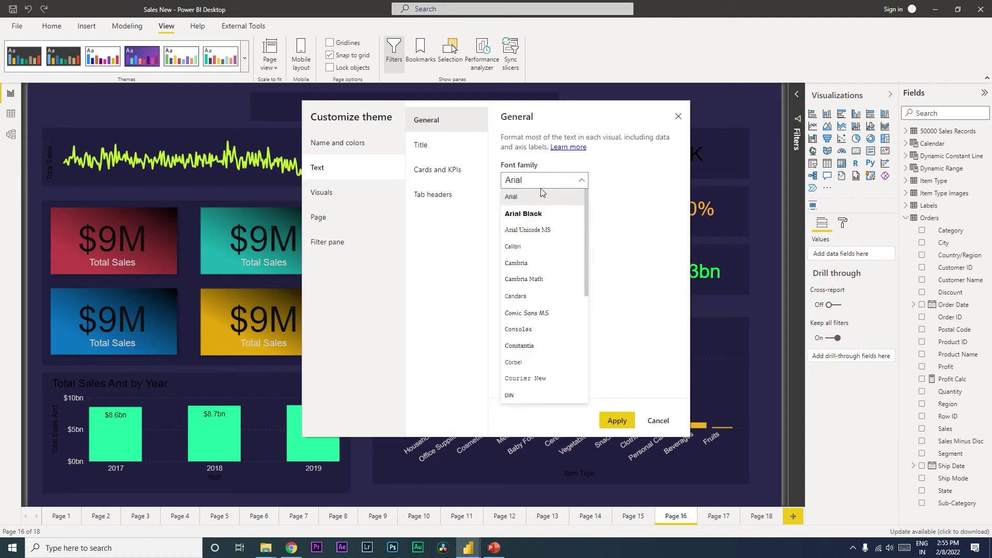
left_click(535, 247)
Set the Title and Cards and KPIs text to white Calibri
left_click(421, 146)
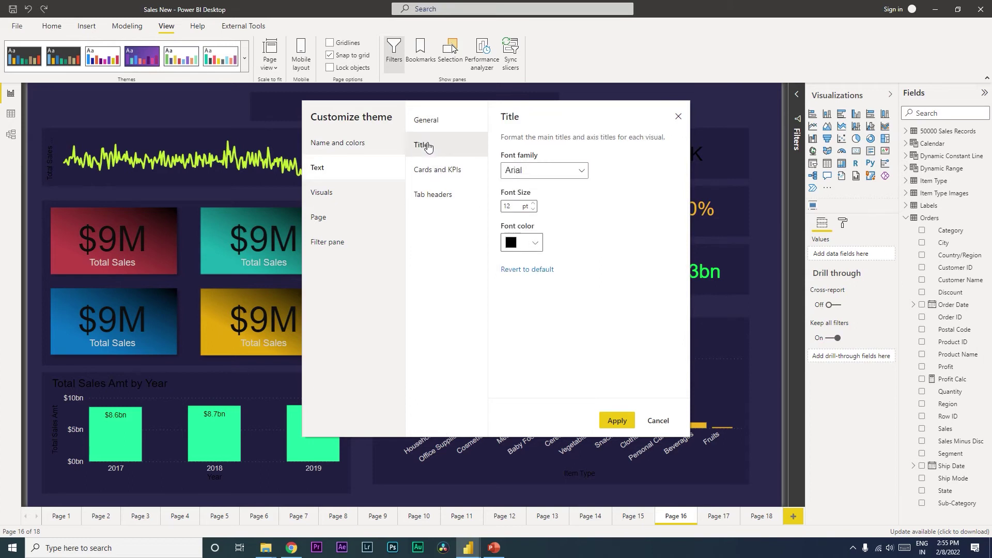
left_click(533, 172)
left_click(531, 242)
left_click(522, 253)
left_click(507, 261)
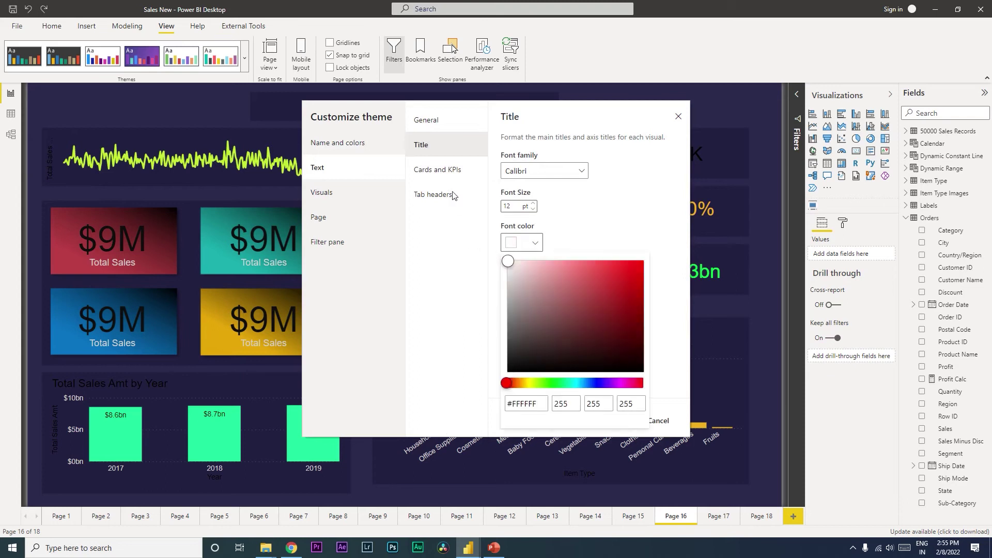
left_click(436, 172)
left_click(535, 243)
left_click(508, 261)
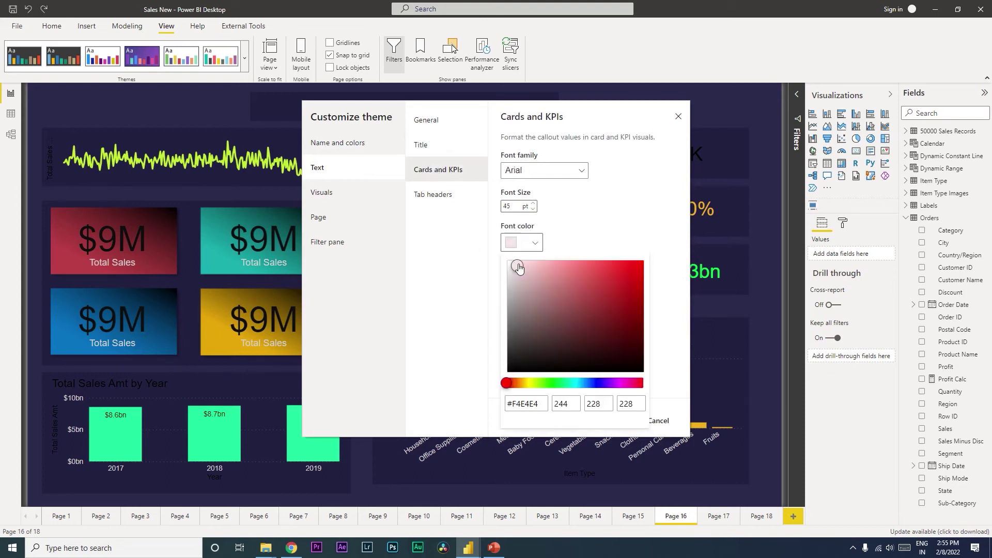
left_click(521, 176)
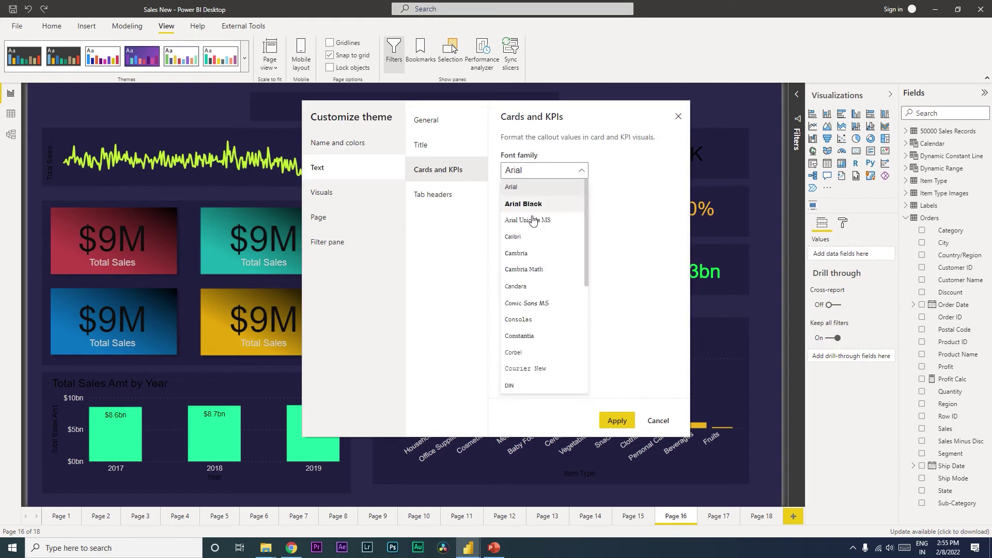
left_click(528, 238)
Set tab headers to white Calibri and apply the customized theme
left_click(439, 196)
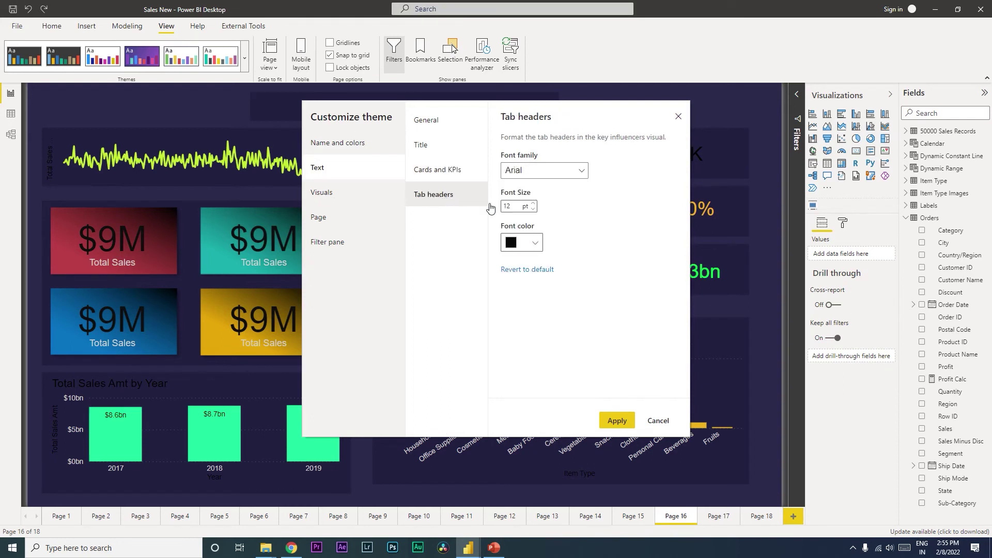
left_click(532, 241)
left_click(508, 261)
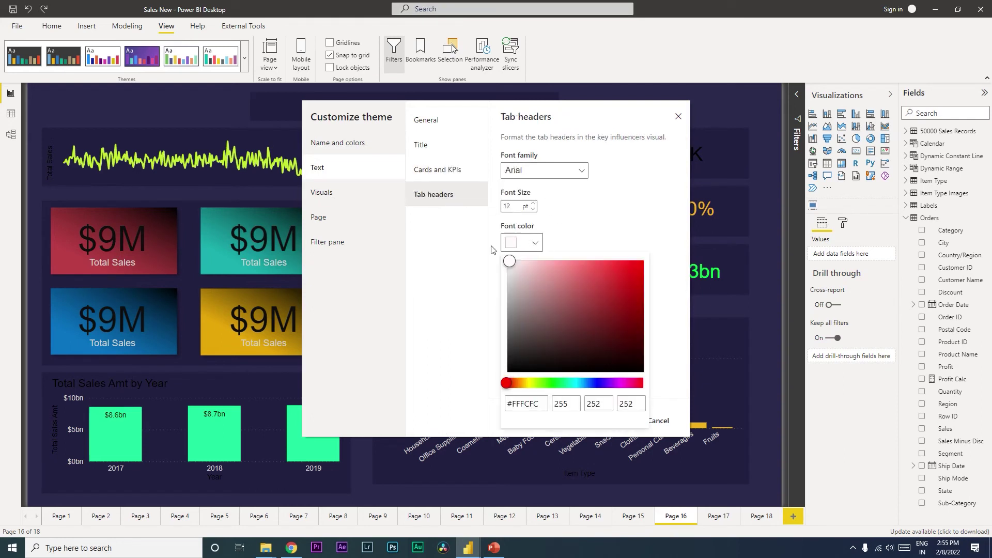
left_click(526, 174)
left_click(528, 238)
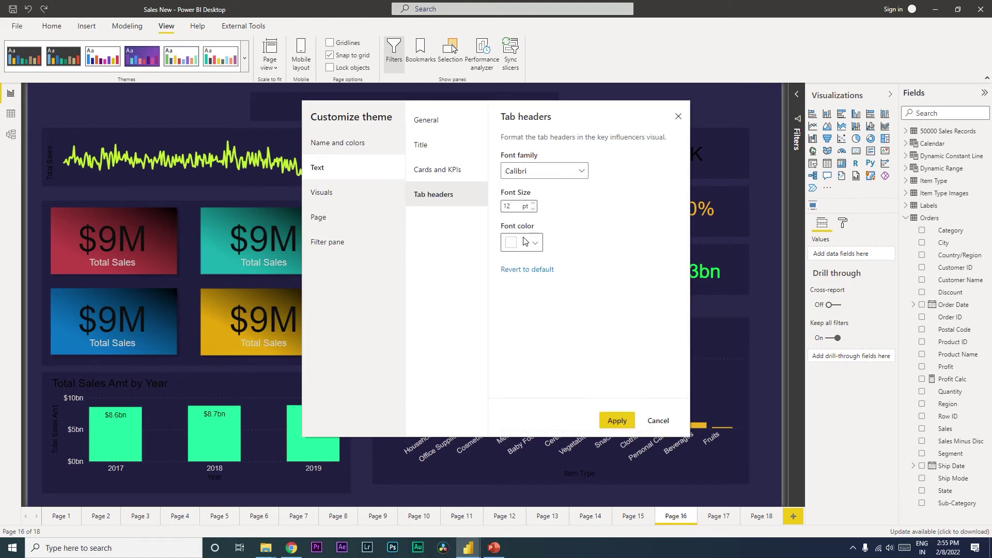
left_click(617, 421)
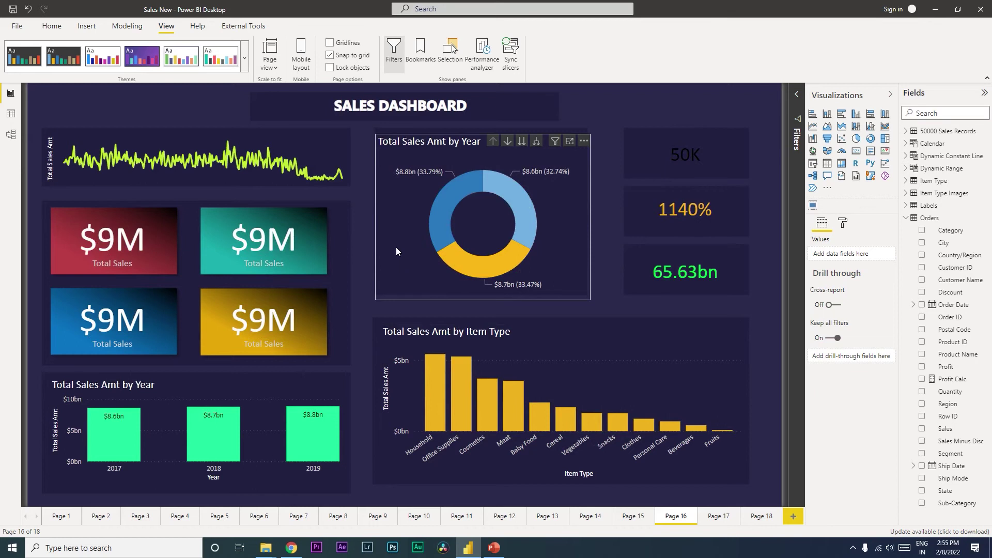
Give the theme a pure red filter pane background, apply it, and check the filters pane
left_click(245, 59)
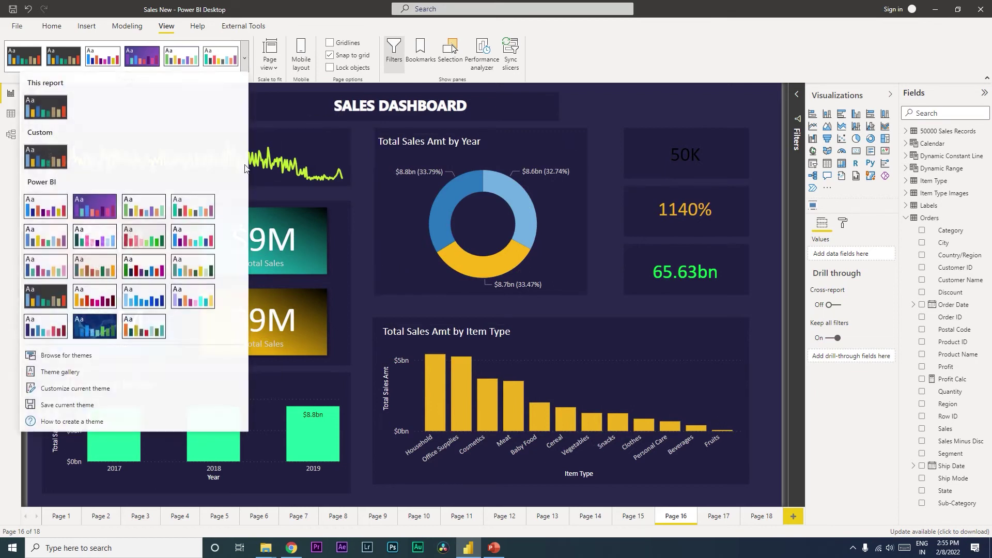
left_click(77, 386)
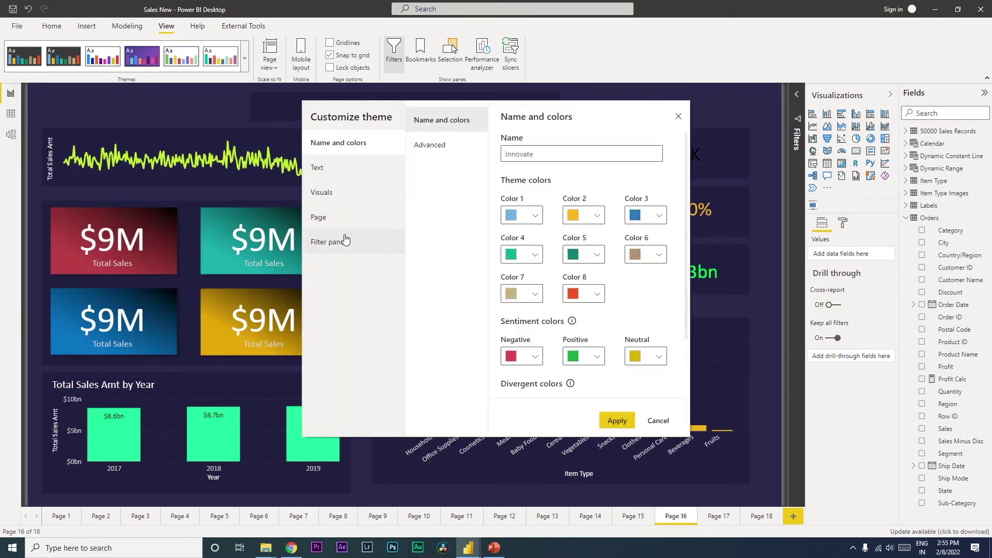
left_click(336, 219)
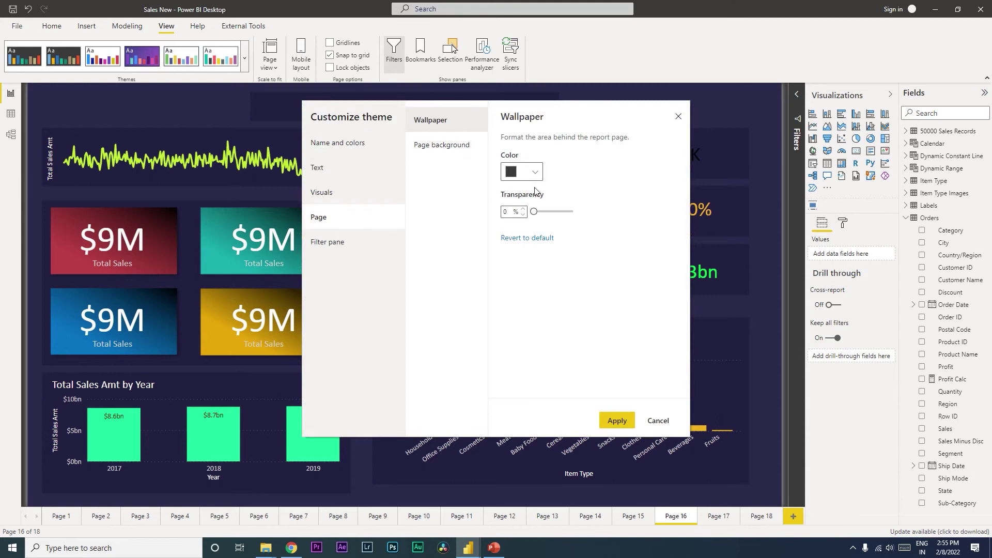
left_click(436, 150)
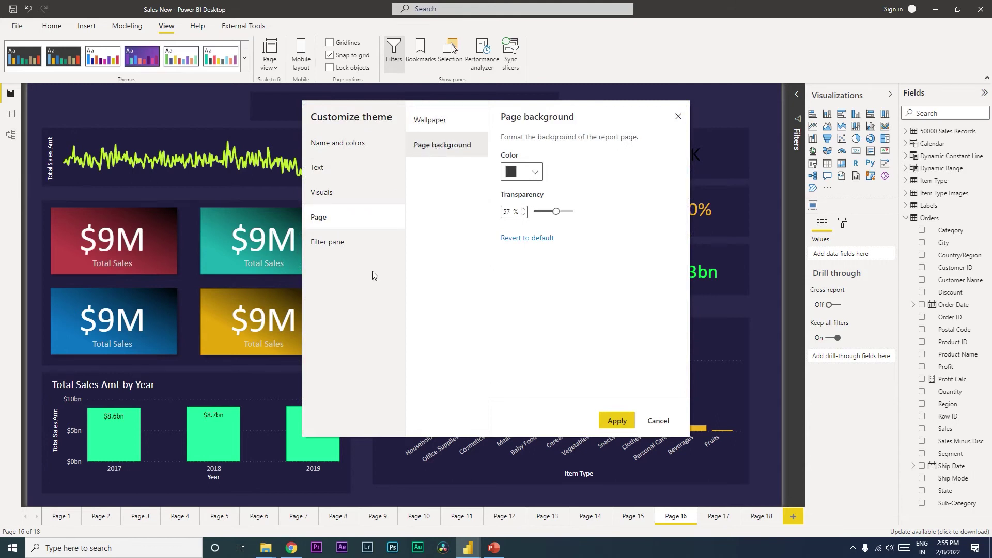
left_click(343, 250)
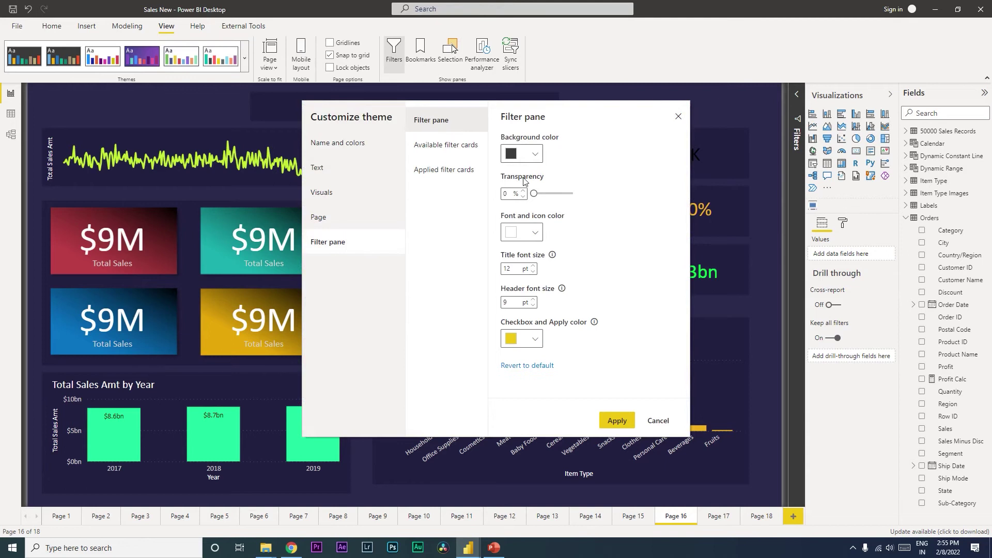
left_click(538, 157)
left_click_drag(644, 188, 644, 171)
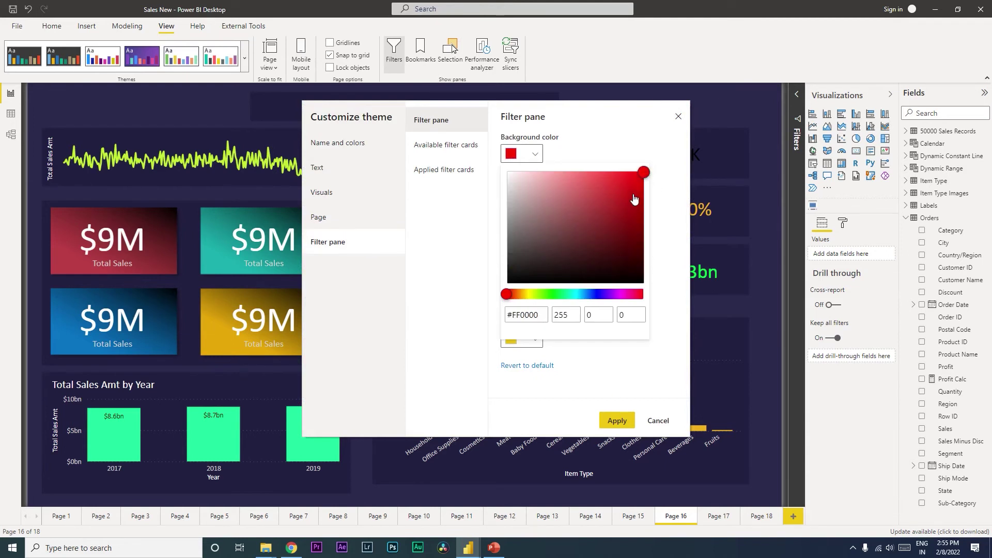
left_click(656, 182)
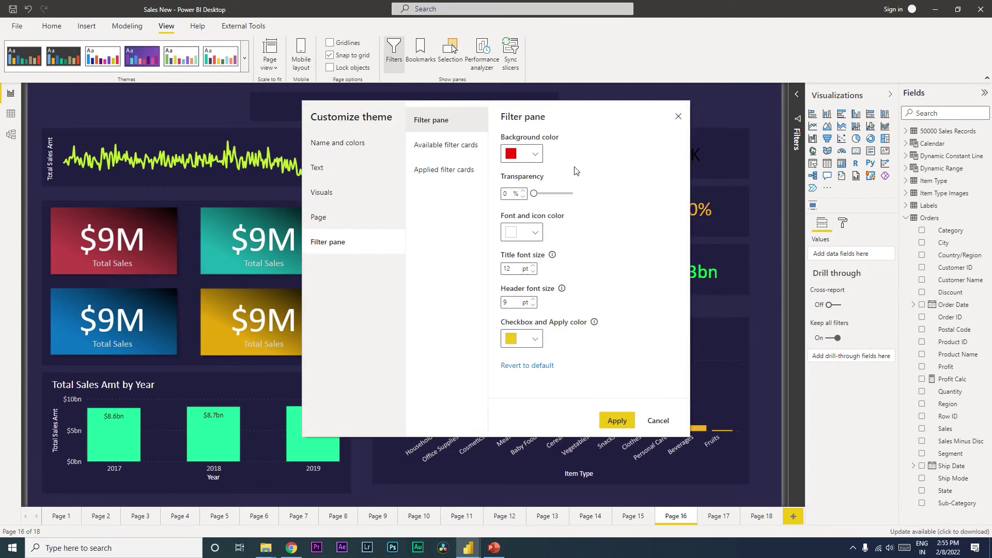
left_click(618, 420)
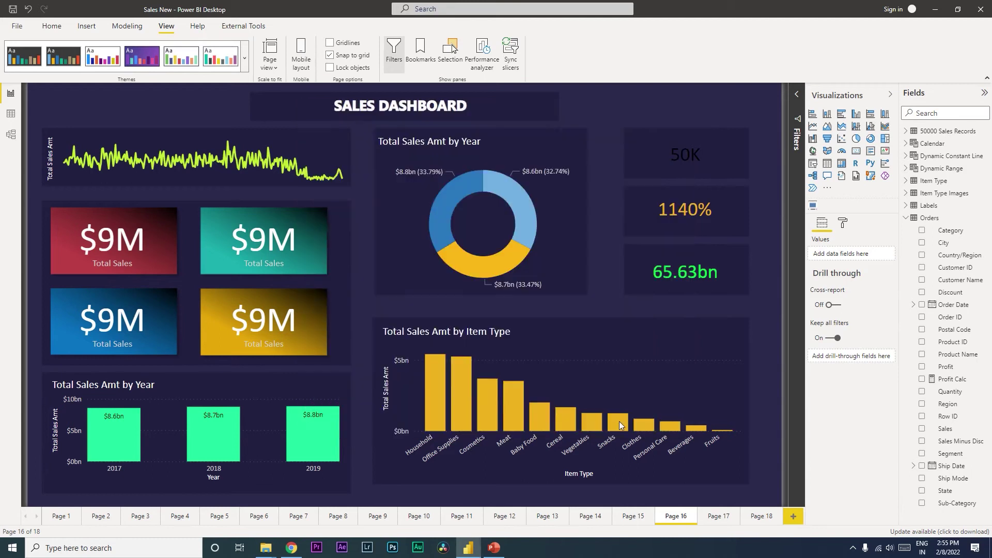
left_click(801, 109)
left_click(799, 97)
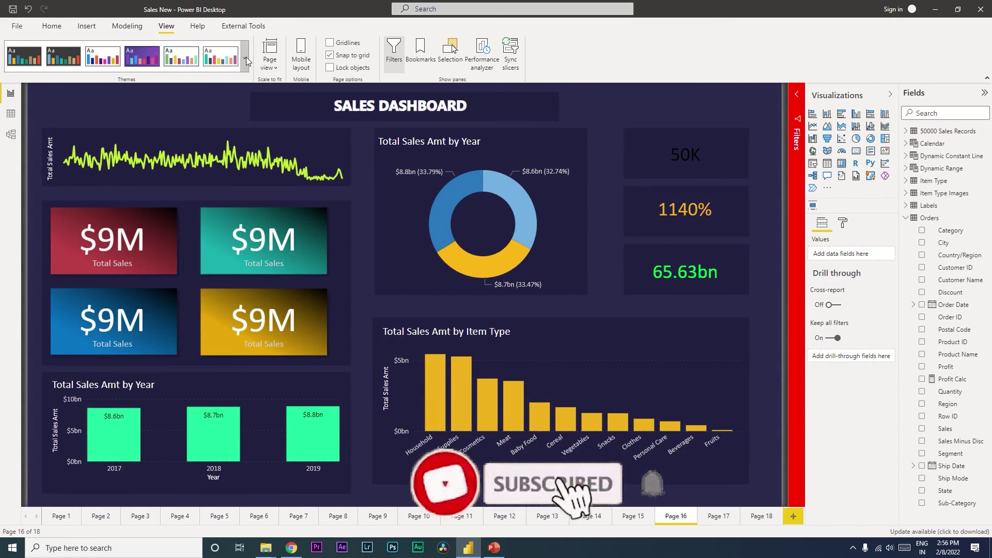
Browse the theme's visuals, wallpaper, name and colours, and advanced colour settings
left_click(245, 57)
left_click(75, 387)
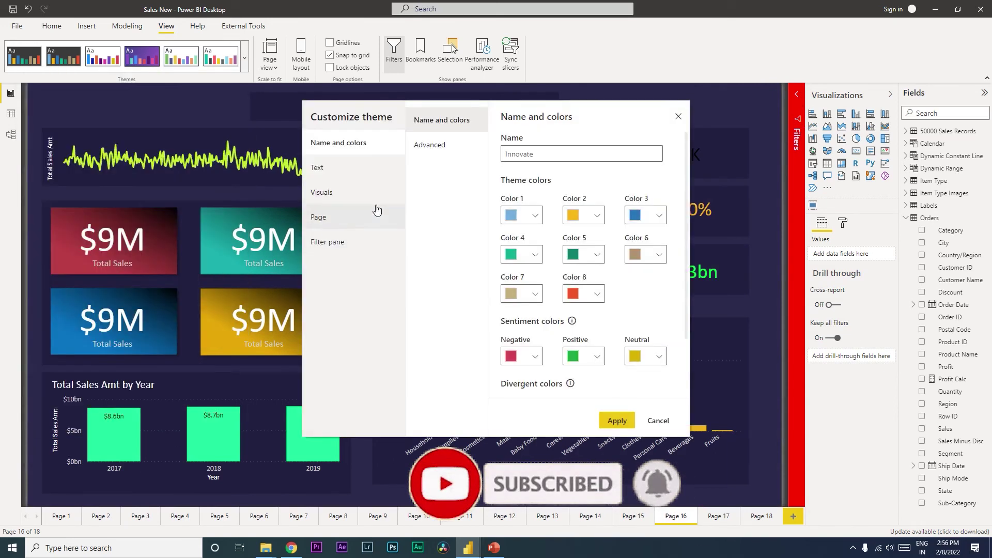
left_click(362, 201)
left_click(361, 215)
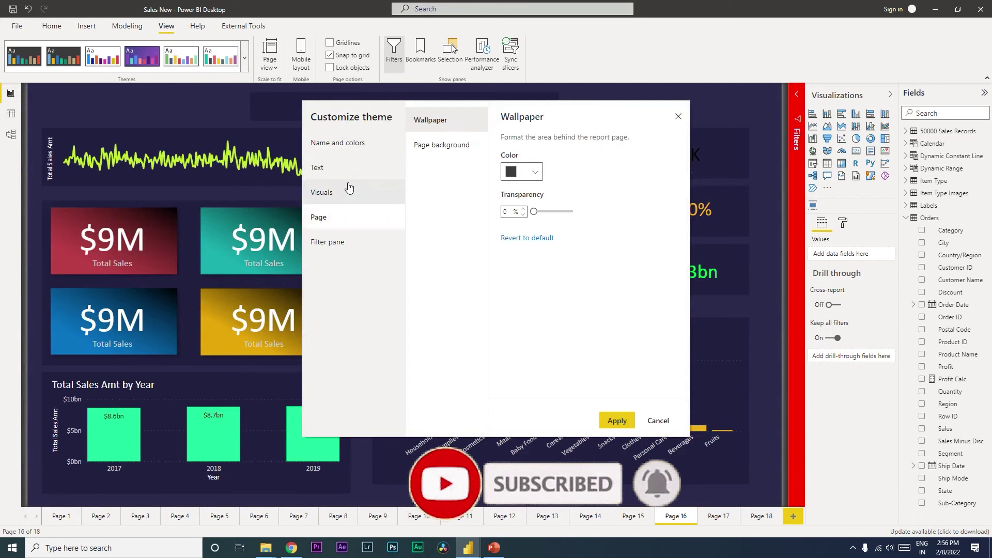
left_click(352, 192)
left_click(344, 149)
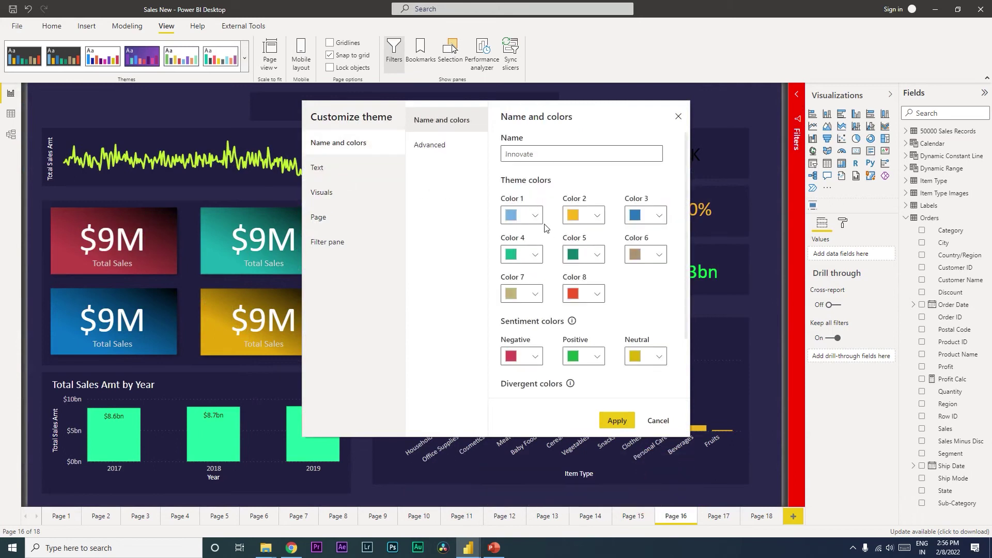
scroll(565, 286, "down", 3)
scroll(565, 286, "up", 3)
left_click(444, 149)
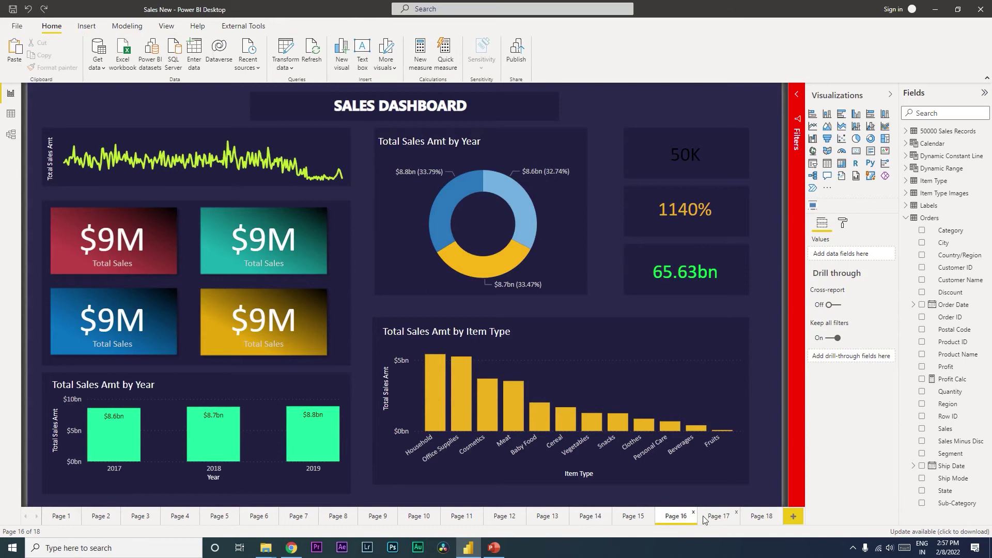
left_click(715, 519)
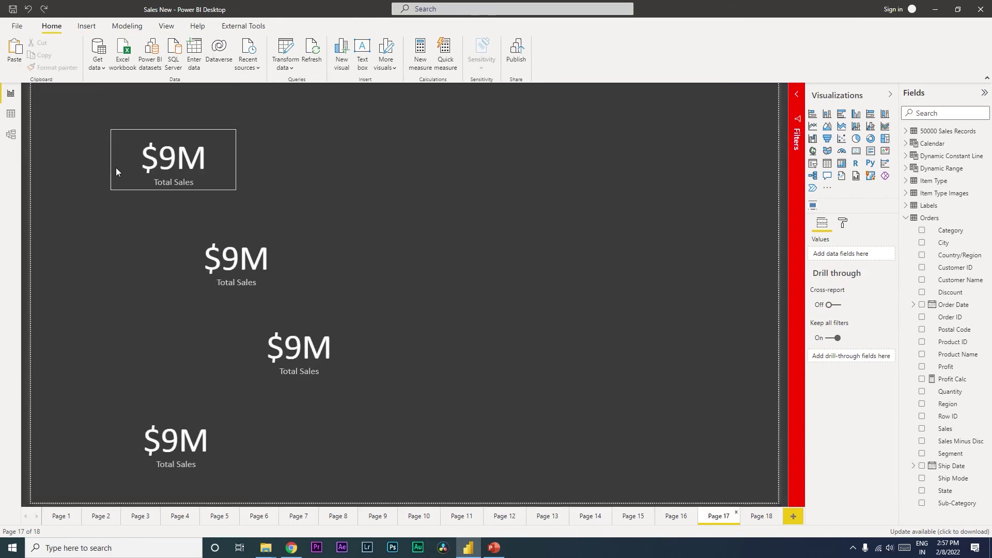
Distribute the four Total Sales cards horizontally and vertically, then align them left
left_click_drag(75, 107, 386, 490)
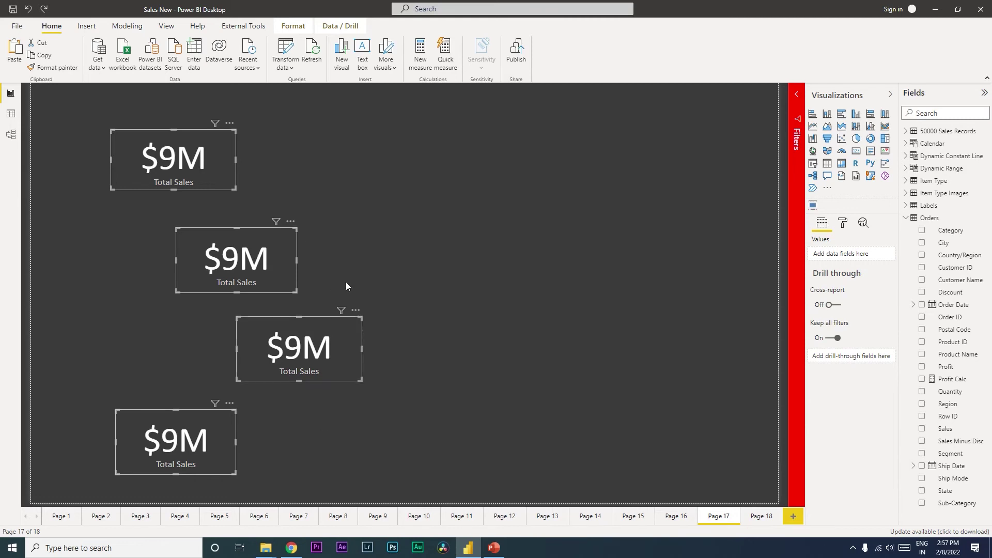
left_click(292, 26)
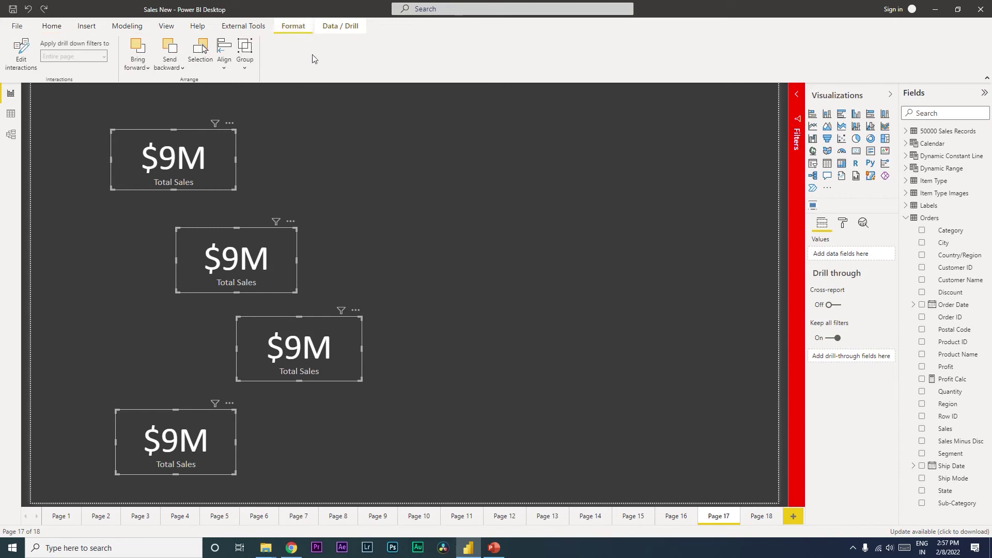
left_click(225, 61)
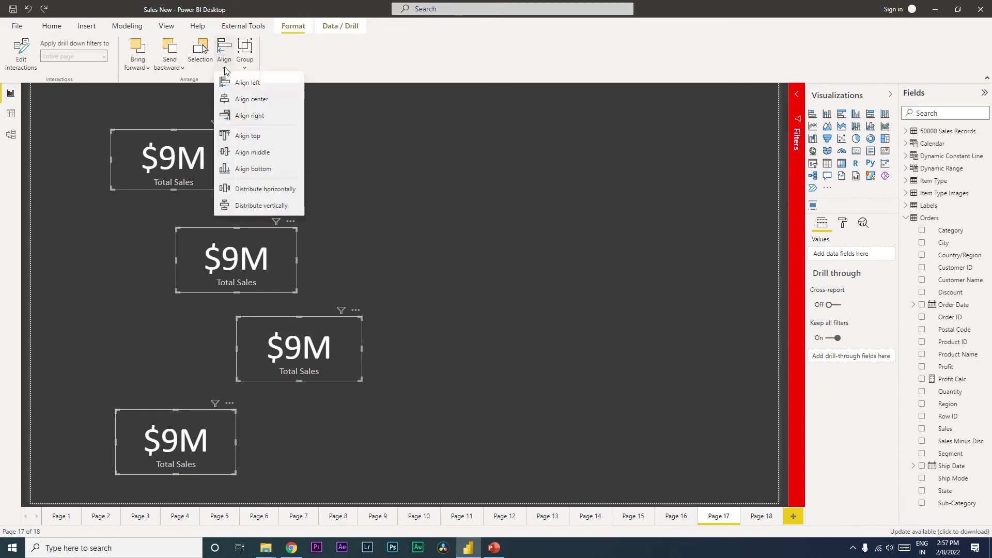
left_click(270, 191)
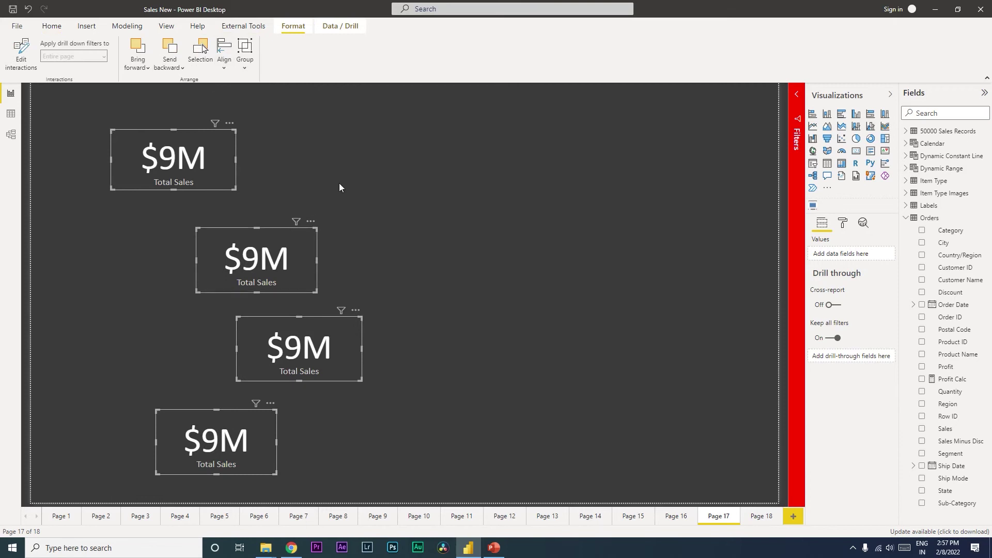
left_click(226, 66)
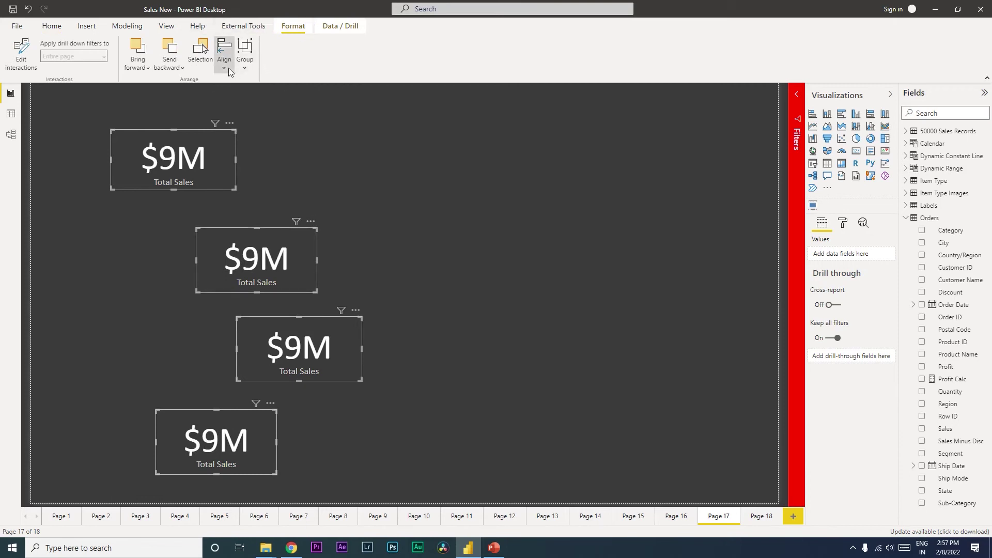
left_click(264, 209)
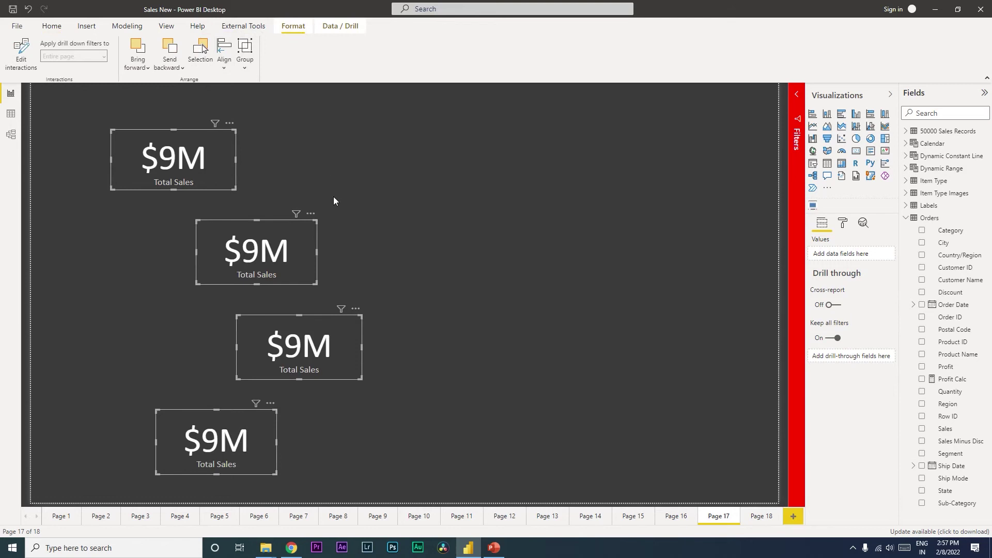
left_click(226, 68)
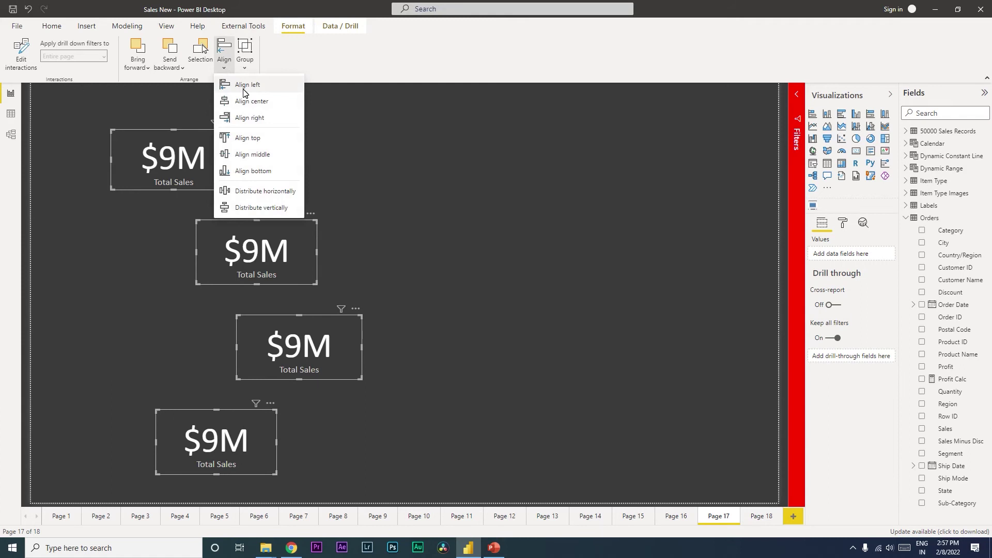
left_click(244, 89)
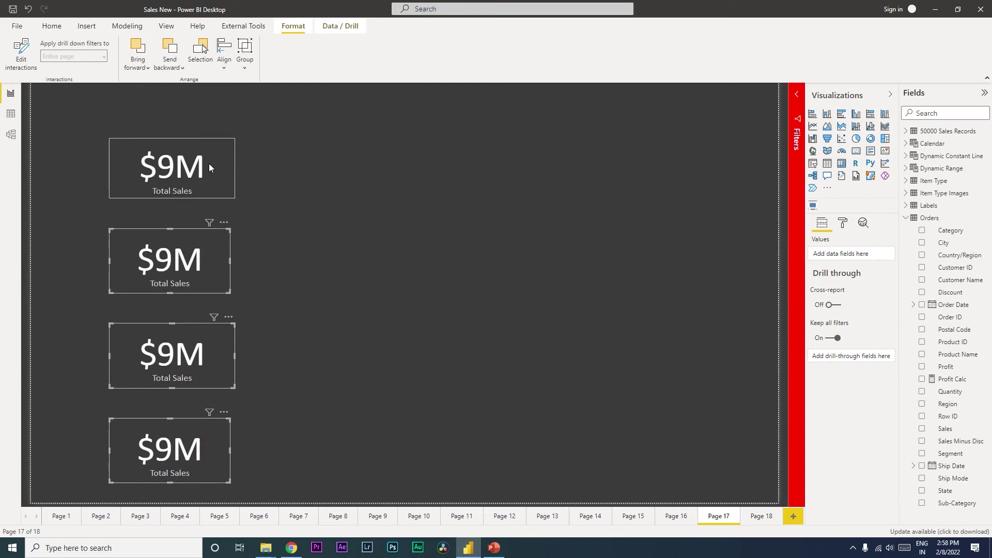
Drag the top, bottom and third Total Sales cards closer together
left_click(305, 250)
left_click(232, 169)
left_click_drag(221, 159, 227, 186)
left_click_drag(212, 439, 209, 408)
left_click_drag(181, 311, 245, 265)
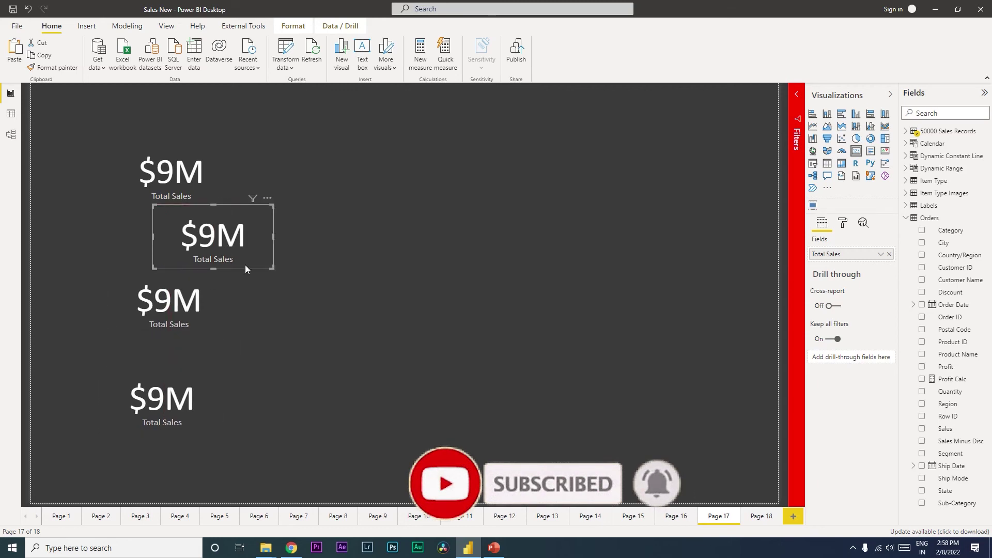
left_click(323, 322)
Reselect all four cards, distribute them horizontally and vertically, and align left
left_click_drag(69, 116, 311, 481)
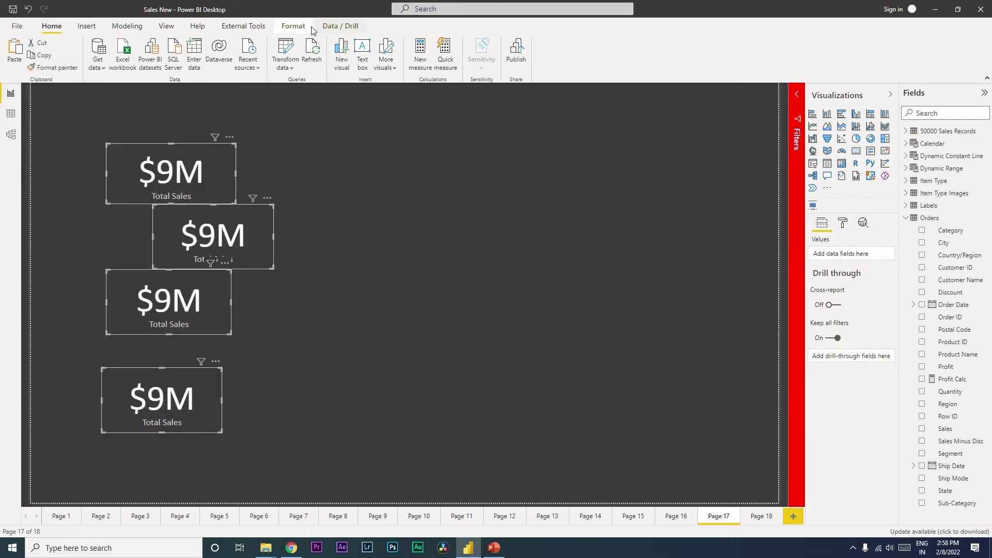
left_click(294, 26)
left_click(225, 47)
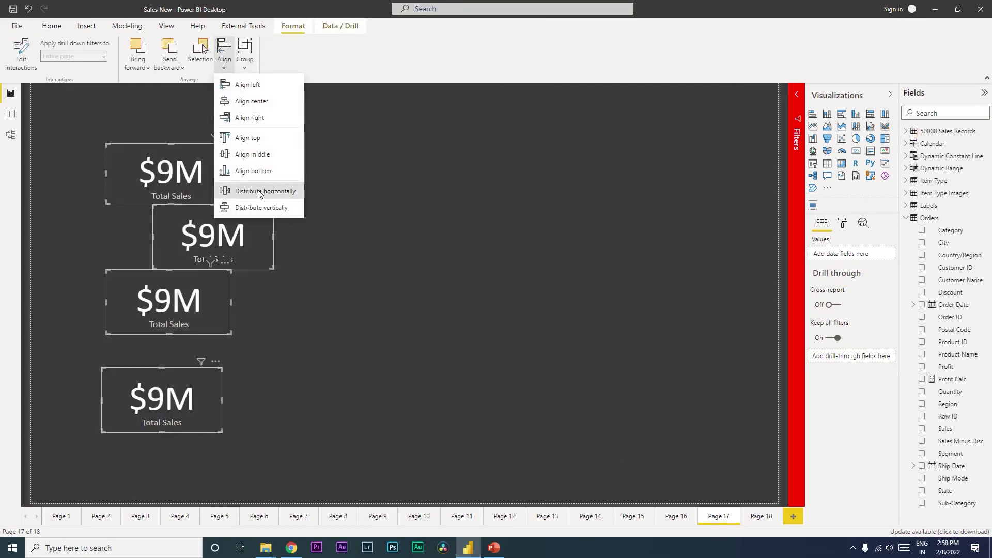
left_click(259, 190)
left_click(224, 51)
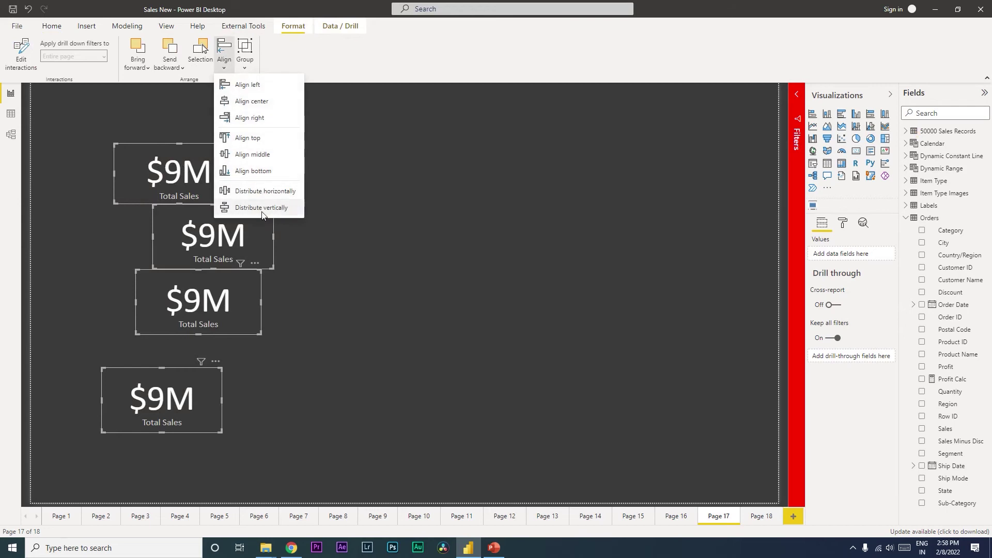
left_click(261, 205)
left_click(225, 52)
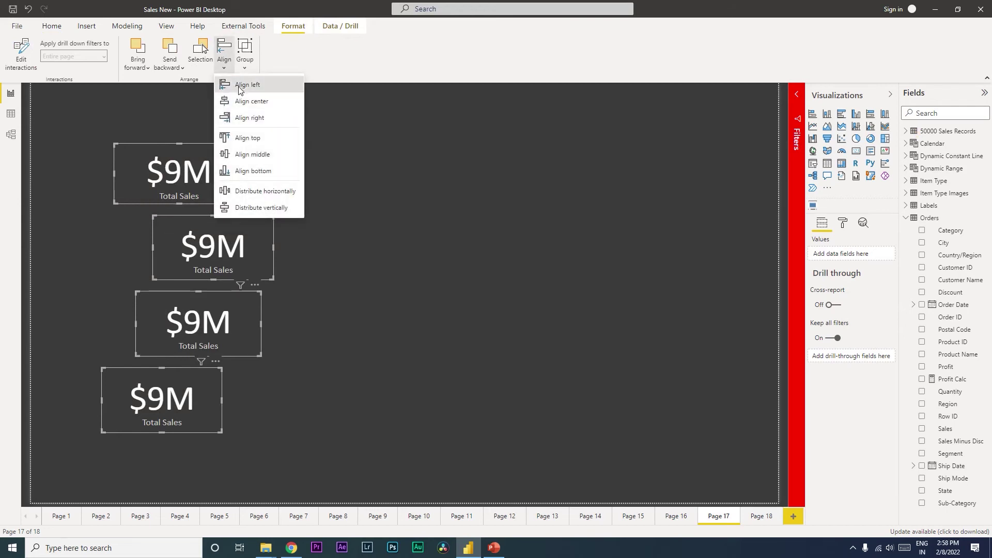
left_click(240, 82)
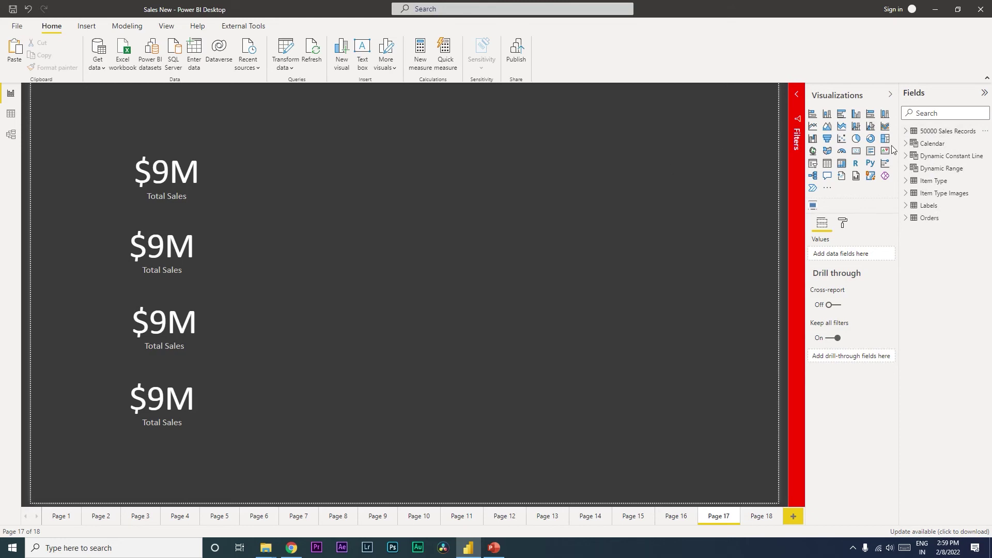
Expand the 50000 Sales Records table and scroll through its fields and measures
left_click(908, 132)
scroll(960, 217, "down", 3)
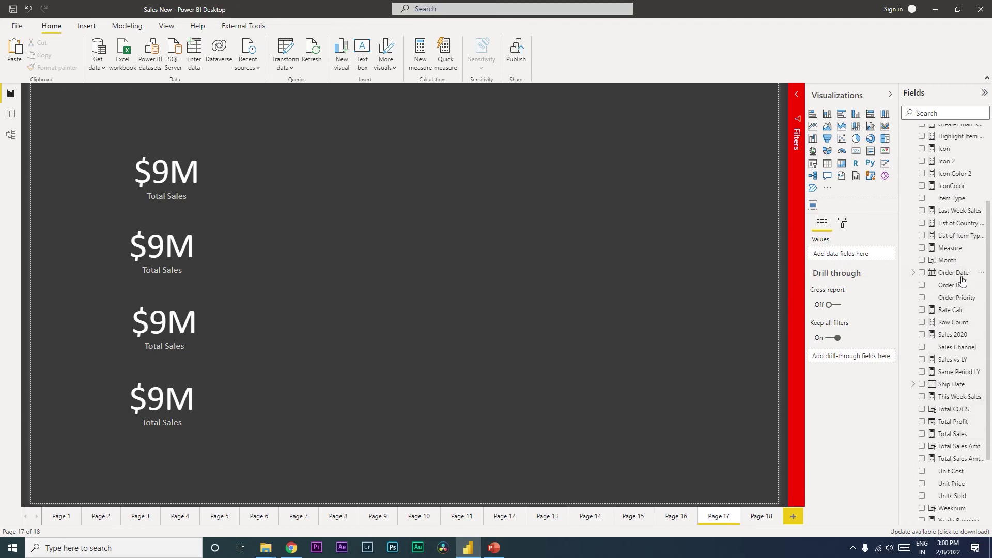
scroll(962, 281, "up", 3)
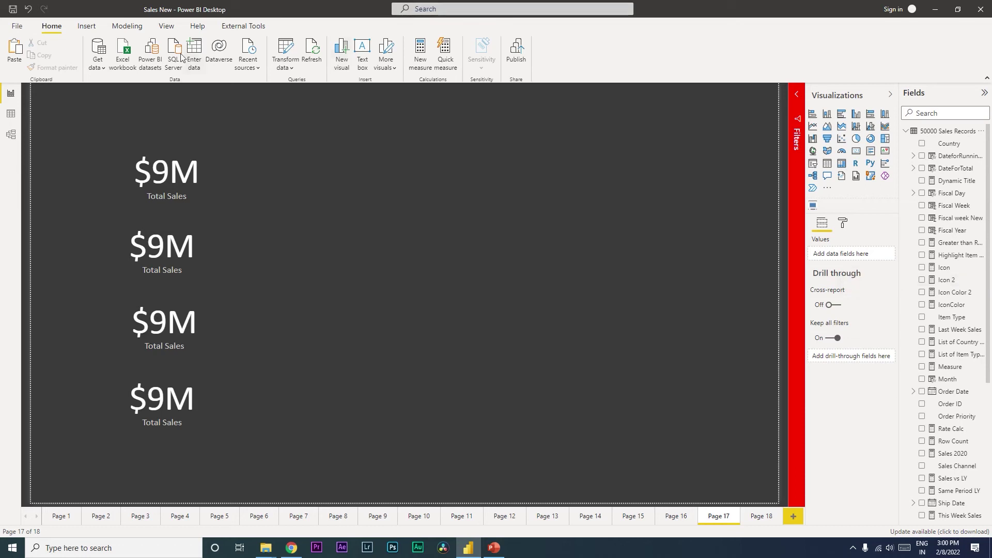
left_click(195, 61)
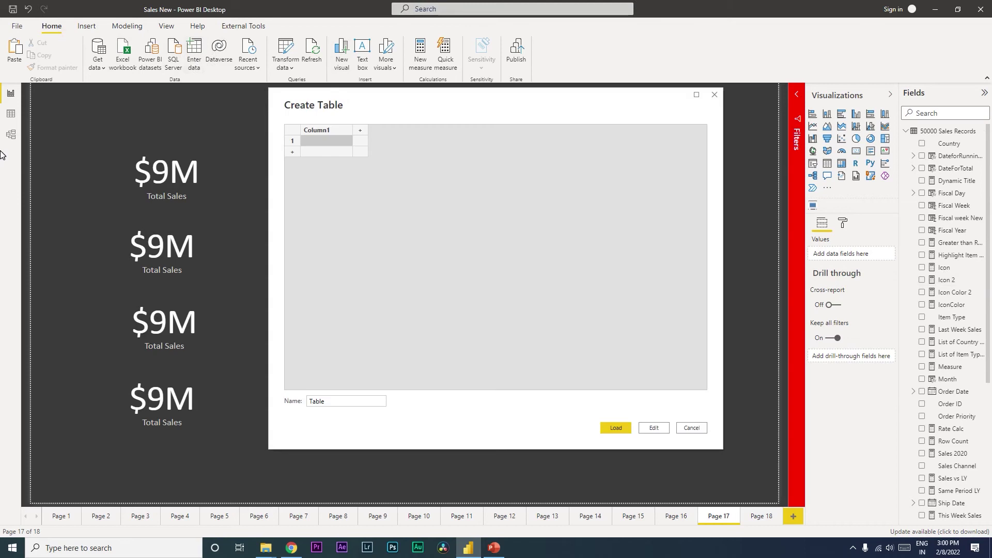
Name the new entered-data table 'Key Measures' and load it
left_click(318, 406)
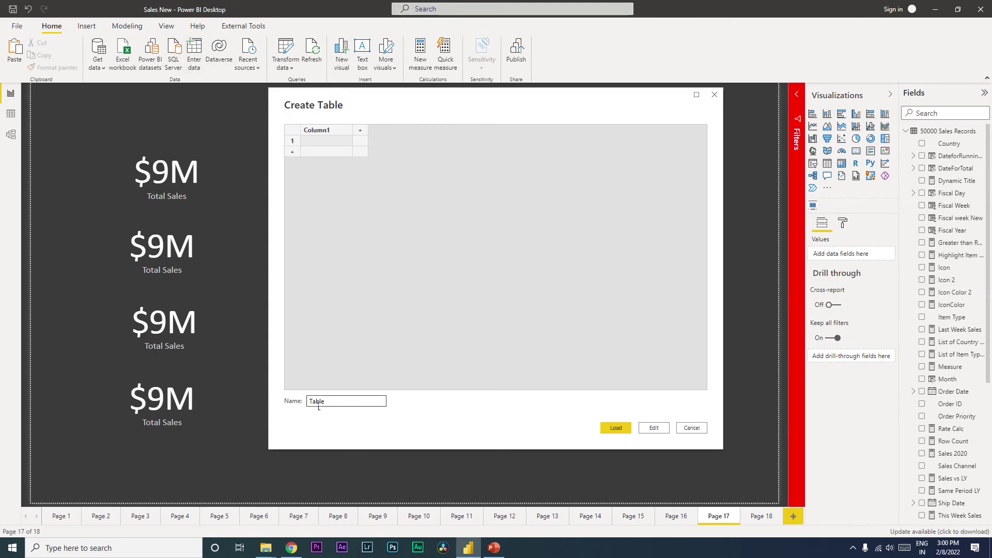
key("ctrl+a")
type("Ke")
left_click(615, 428)
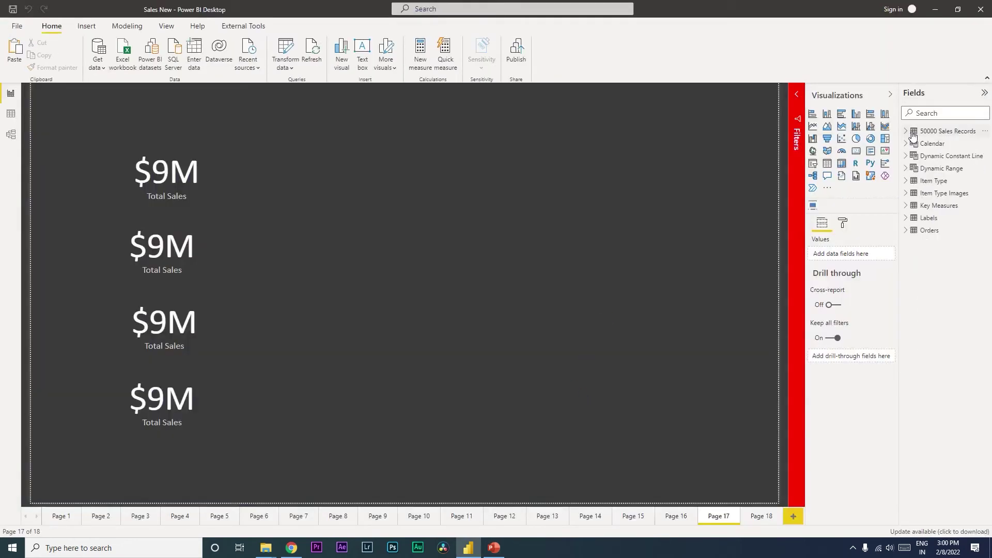
Set the Dynamic Title measure's home table to Key Measures
left_click(938, 205)
left_click(908, 132)
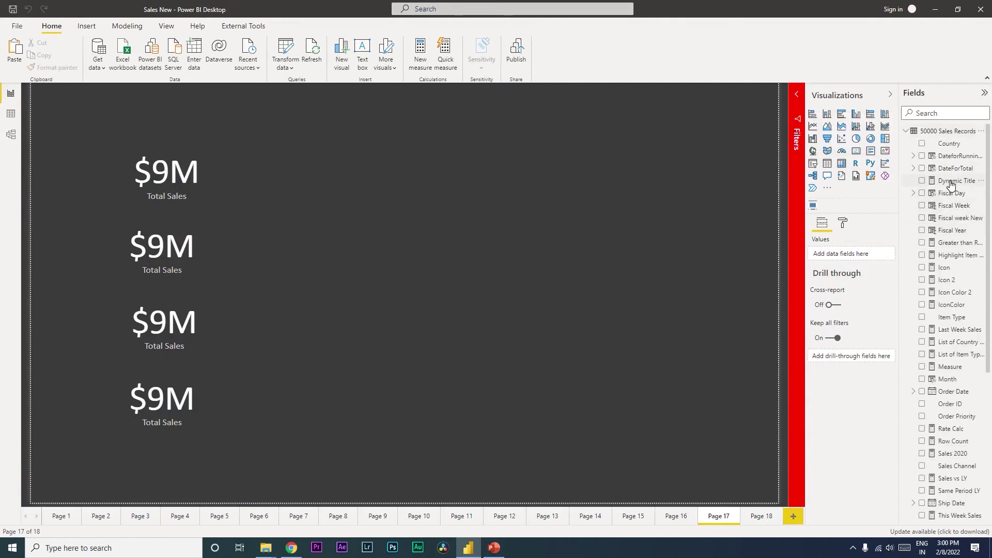
left_click(981, 182)
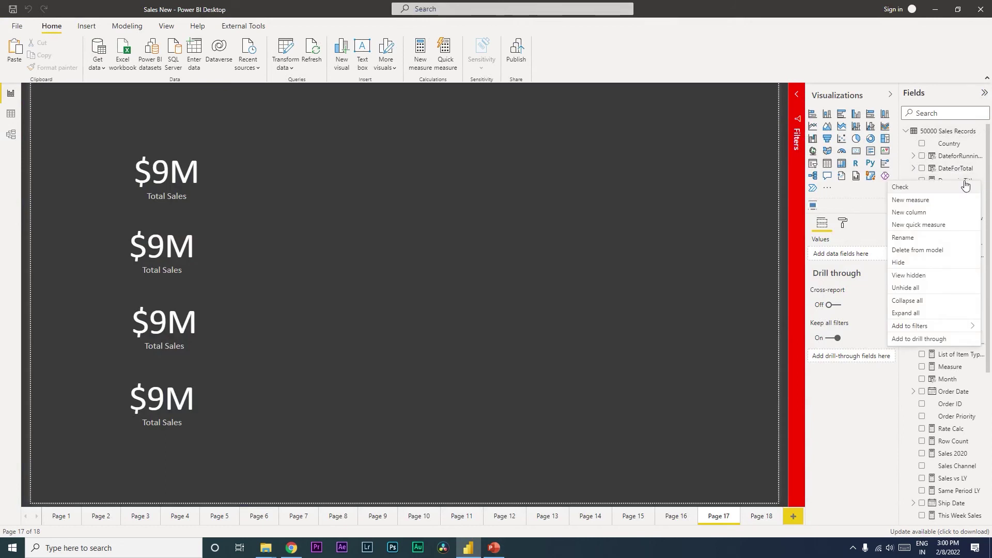
left_click(980, 180)
left_click(957, 182)
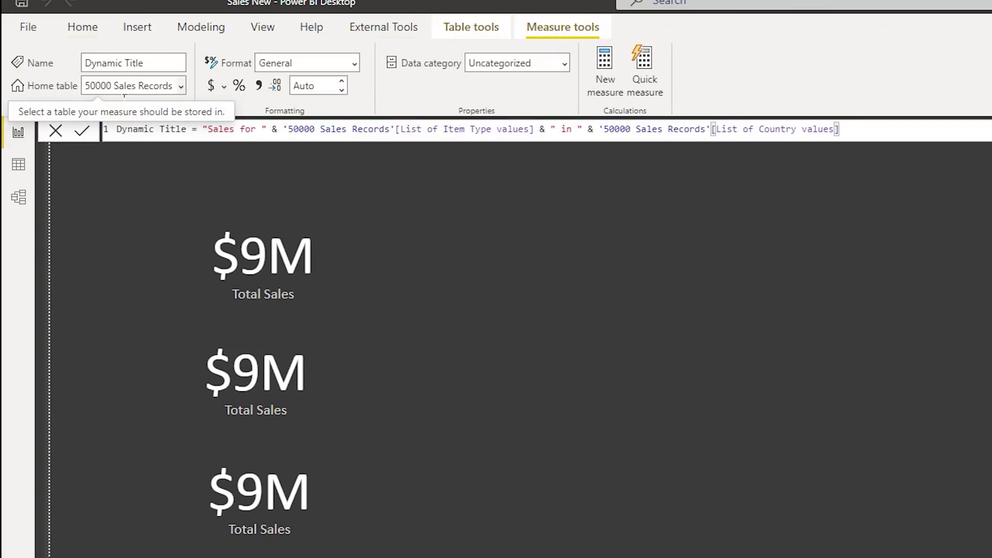
left_click(182, 87)
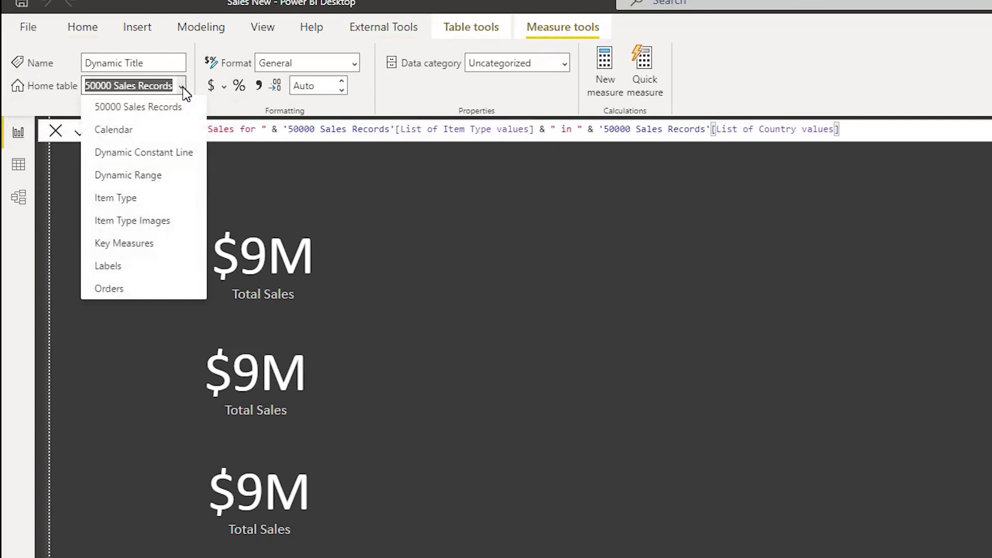
key("Escape")
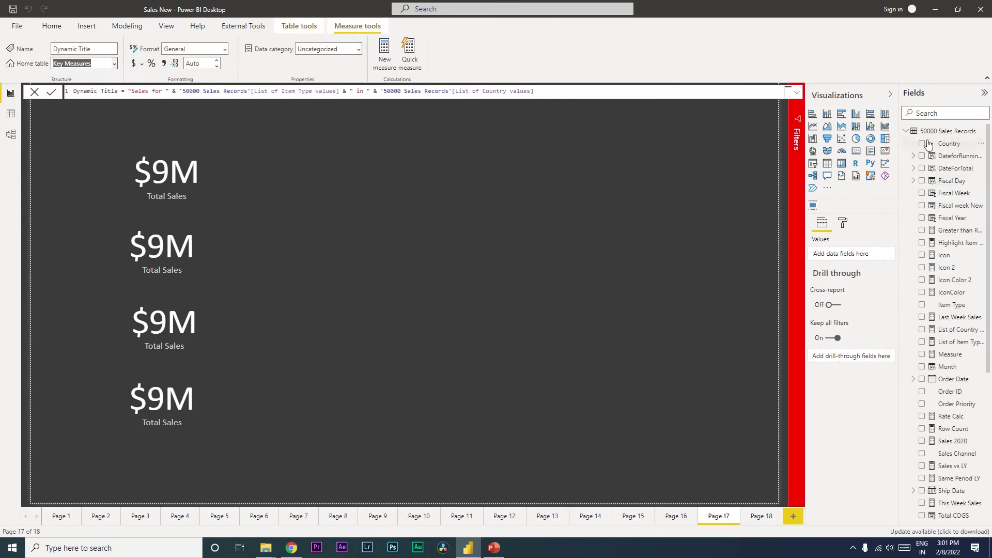
left_click(906, 131)
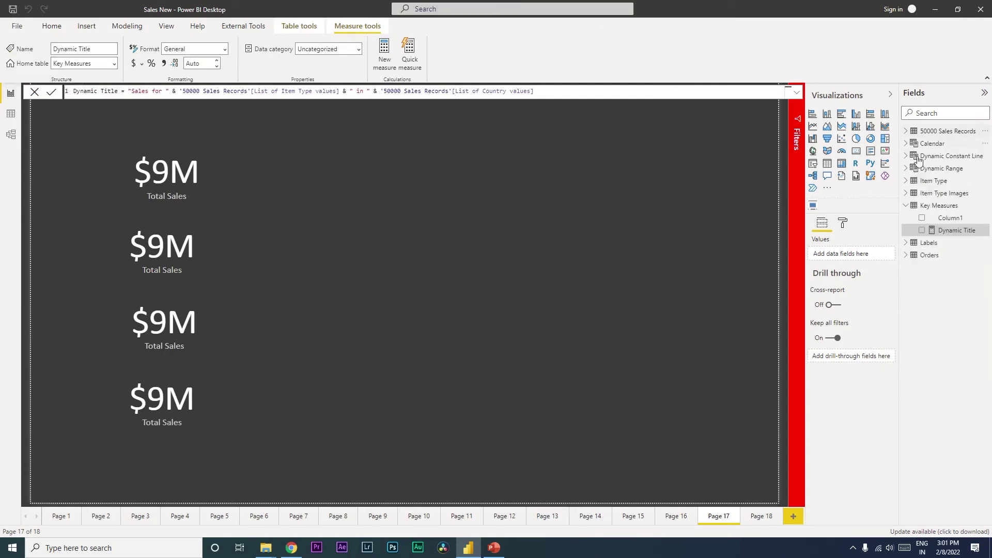
Hide the placeholder Column1 in the Key Measures table
left_click(961, 218)
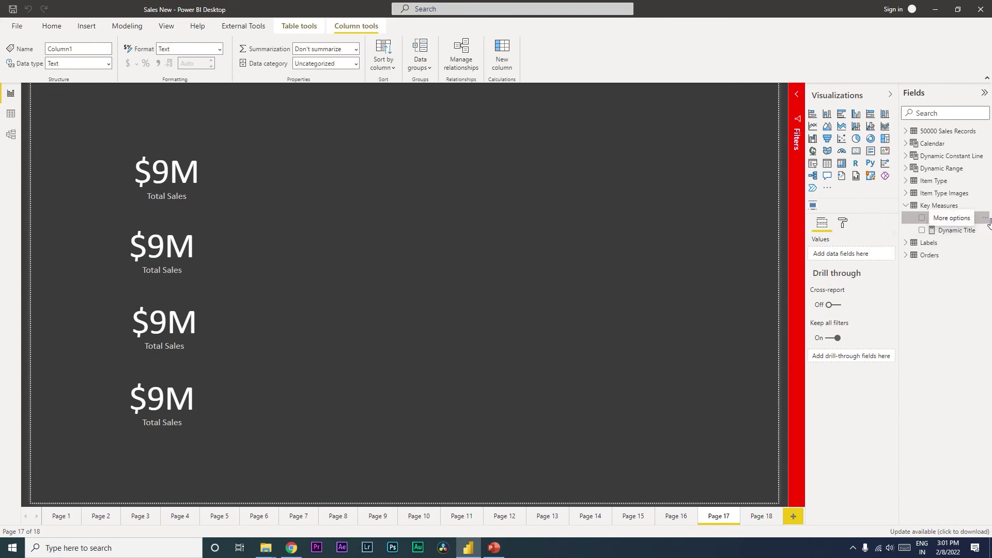
left_click(985, 219)
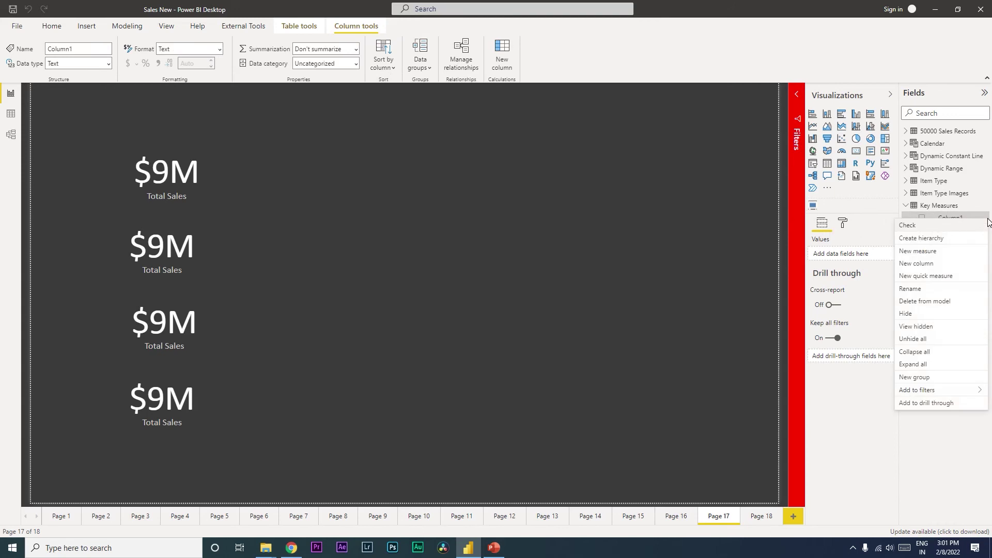
left_click(919, 314)
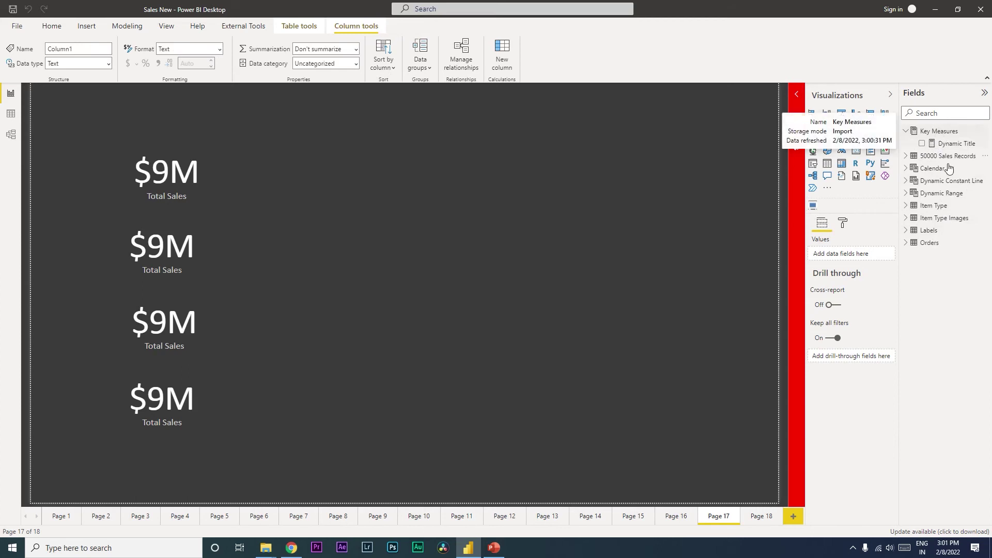
Select the Key Measures table, now a measures-only table listed first among the tables
left_click(912, 158)
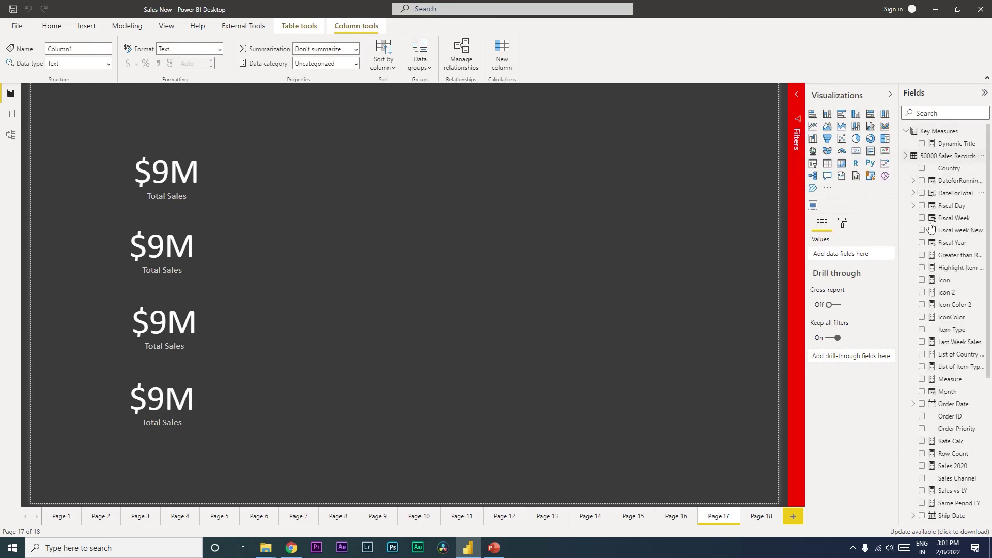
left_click(947, 137)
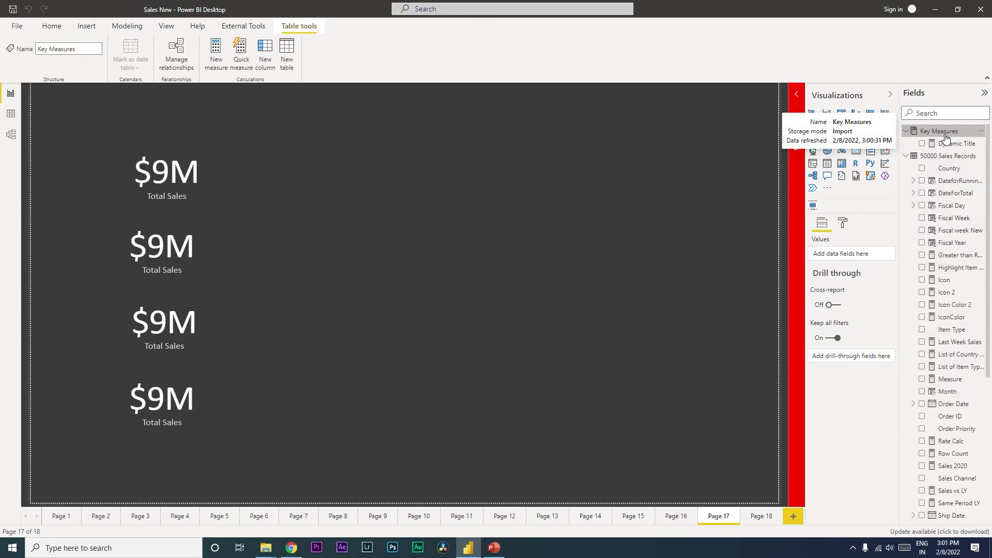
scroll(962, 319, "down", 5)
scroll(962, 319, "up", 4)
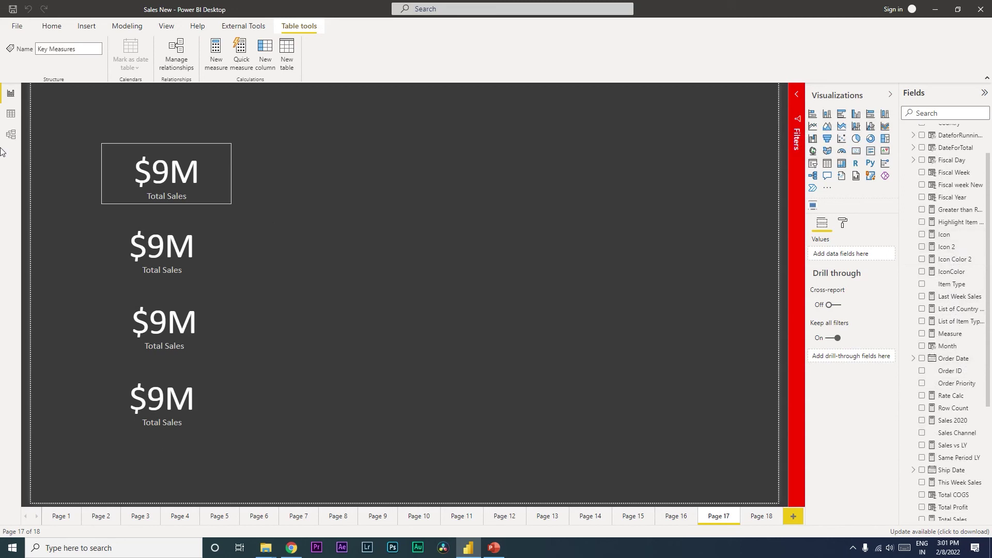
left_click(11, 135)
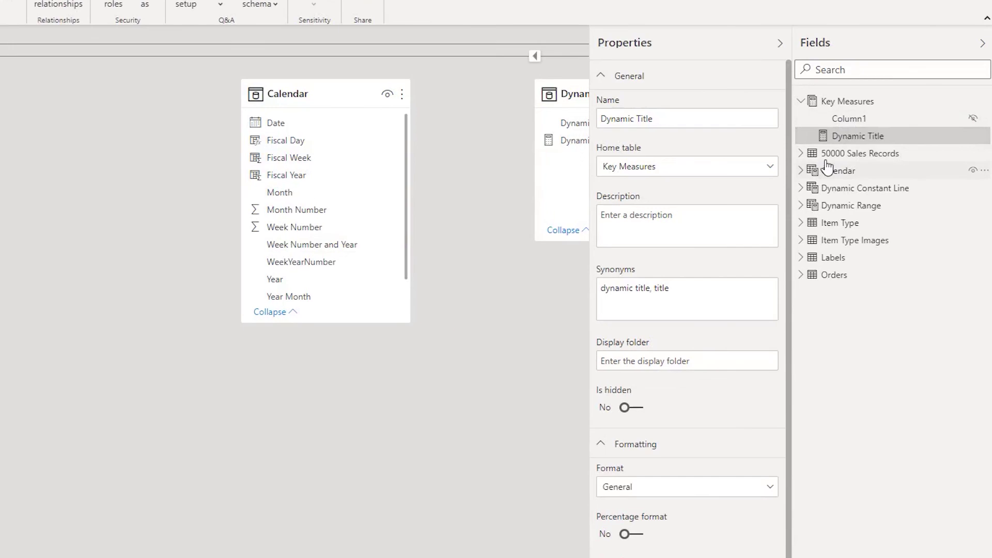
Select all measures in 50000 Sales Records and set their home table to Key Measures
left_click(985, 153)
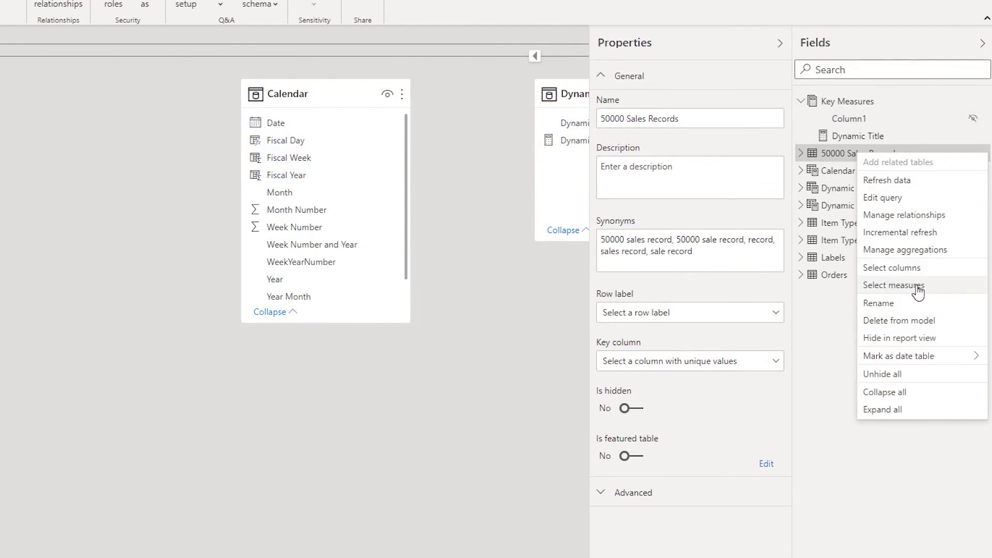
left_click(899, 286)
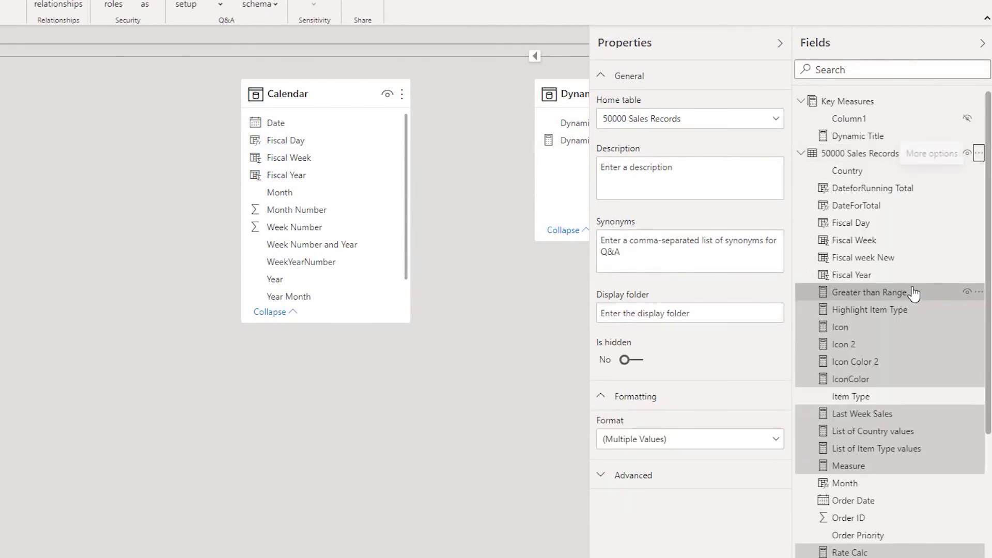
scroll(977, 228, "down", 4)
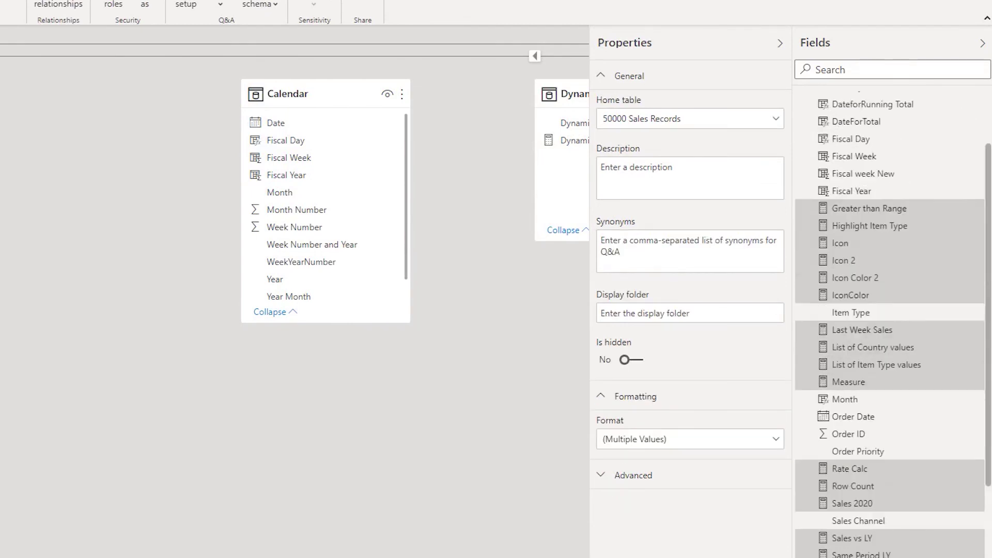
scroll(889, 311, "up", 4)
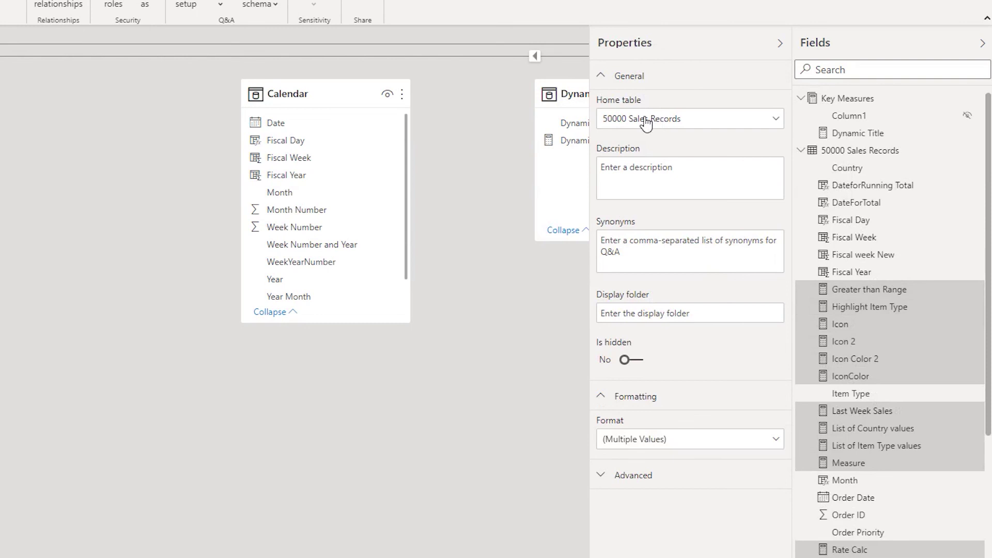
left_click(776, 120)
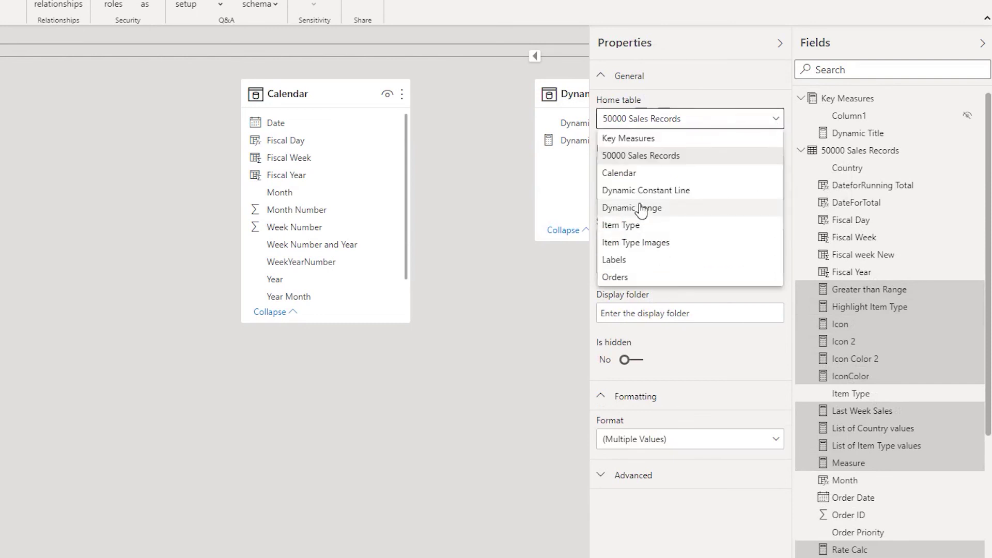
left_click(628, 141)
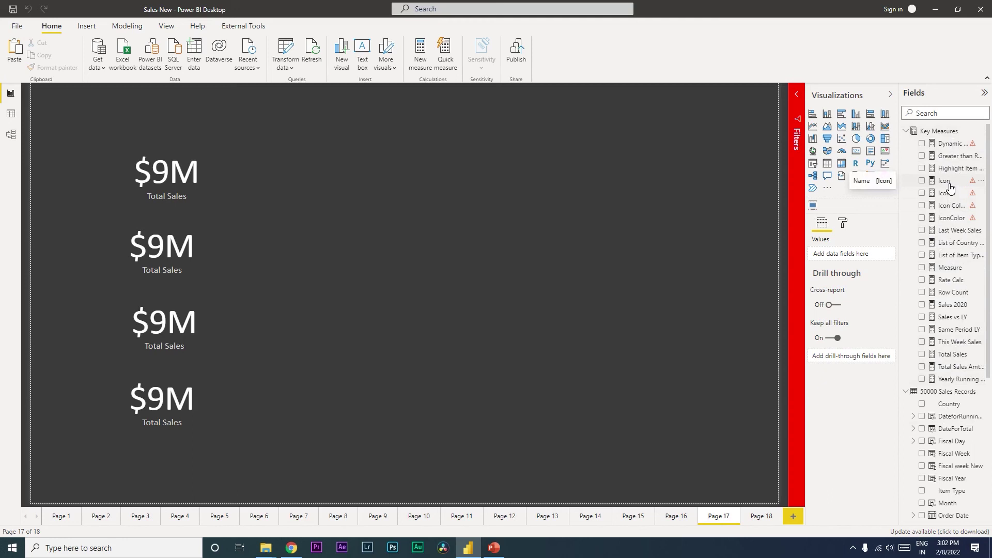
Collapse and re-expand Key Measures in the Fields pane, then show Page 18's Profit Calc by City chart
left_click(907, 130)
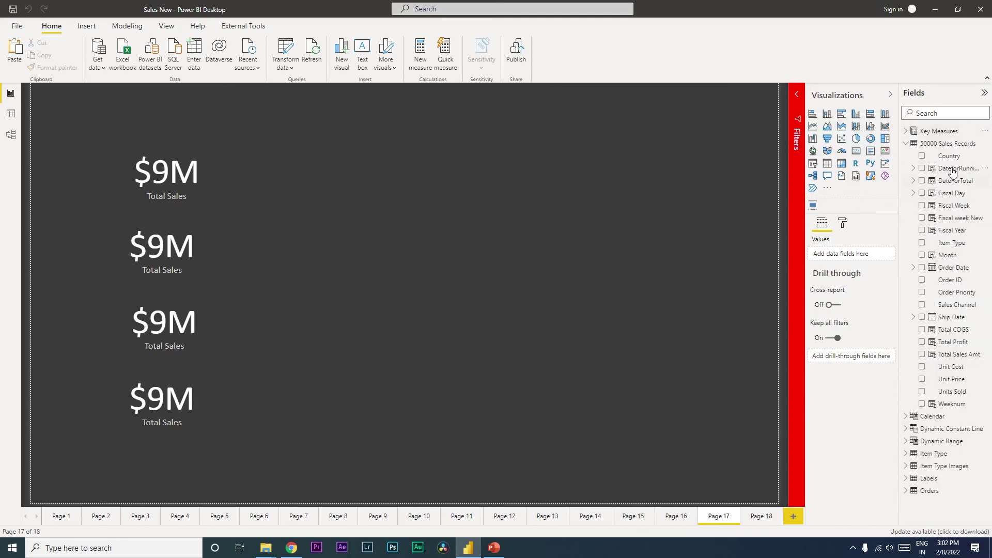
left_click(907, 133)
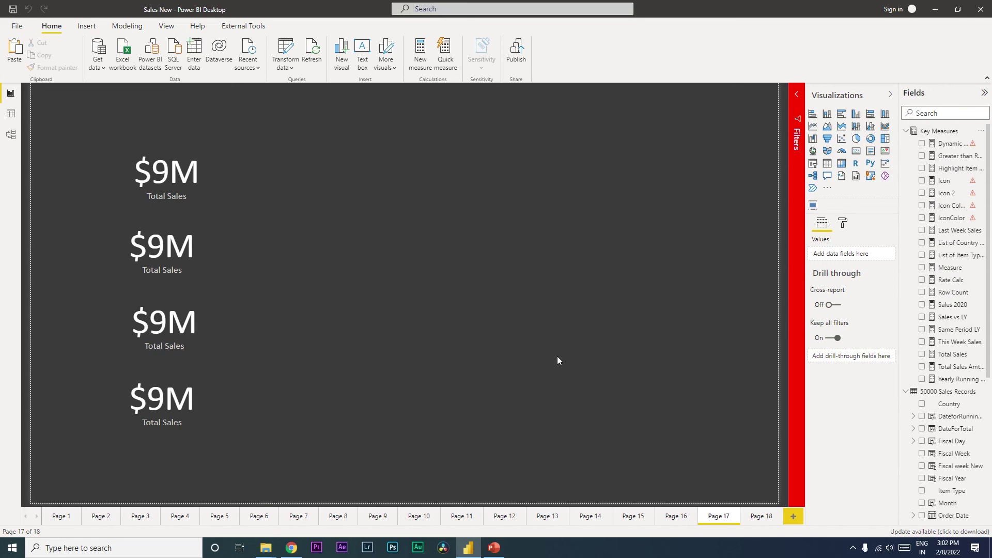
left_click(762, 516)
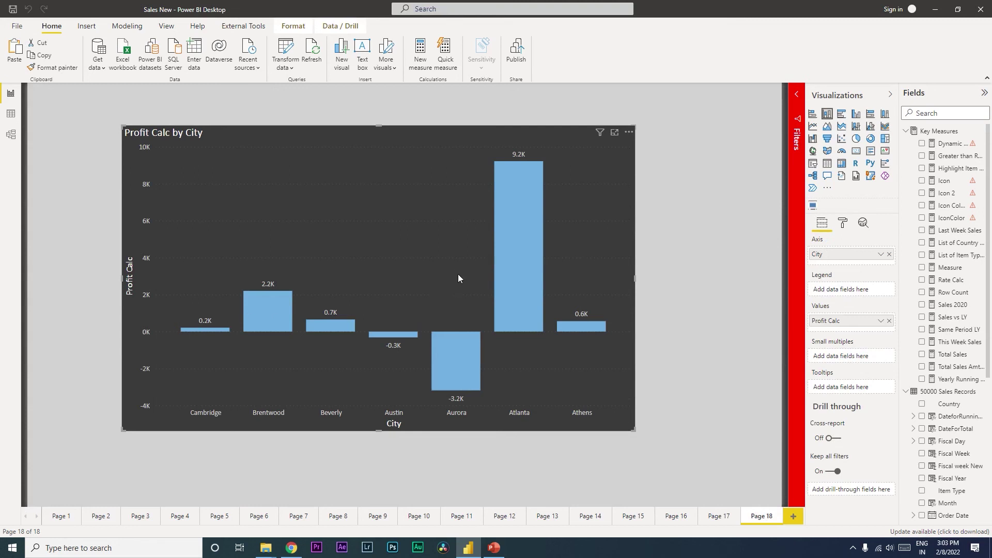
Open conditional formatting for the chart's Default color under Data colors in the Format pane
mouse_move(448, 389)
left_click(843, 224)
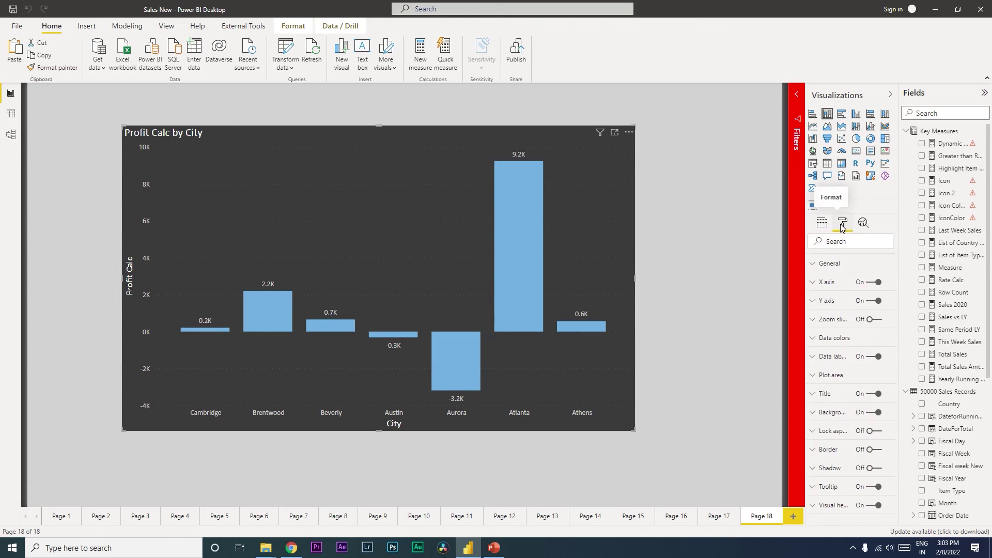
left_click(822, 340)
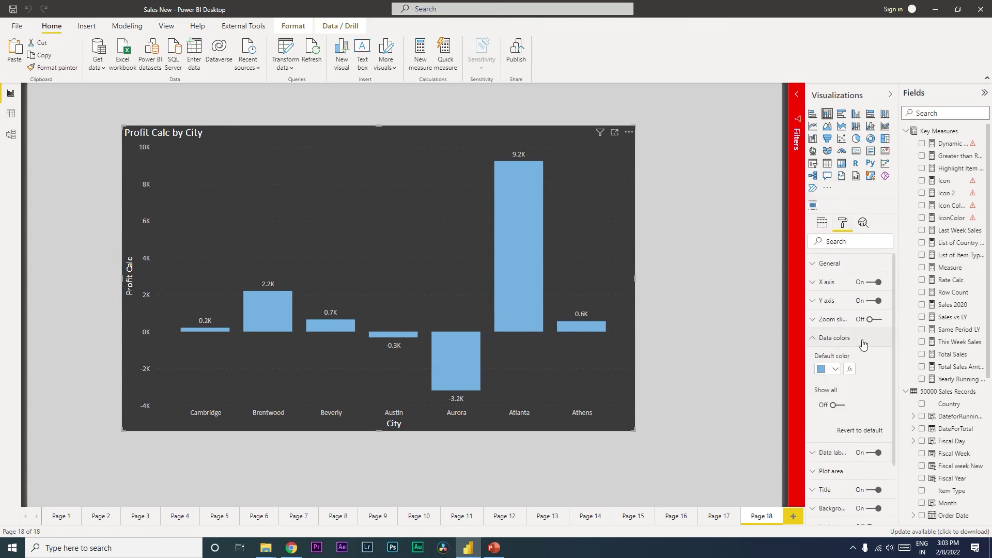
left_click(850, 369)
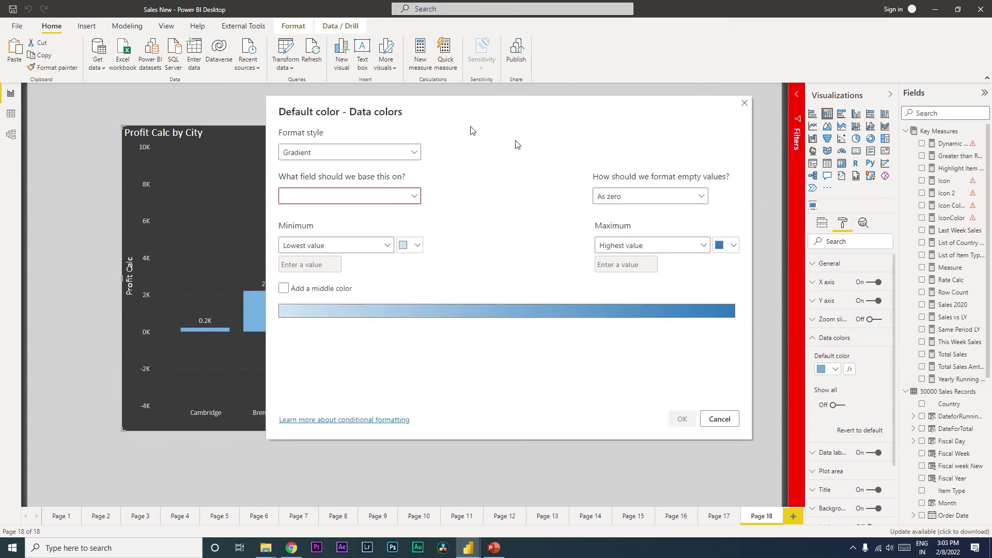
Switch the Default color format style to Rules, based on the Orders table's Profit Calc field
left_click(462, 178)
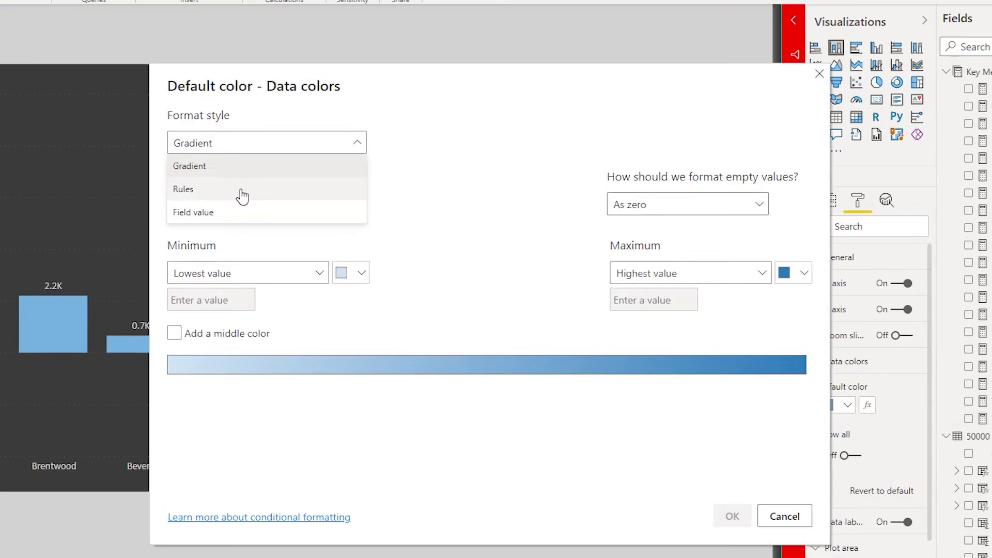
left_click(242, 191)
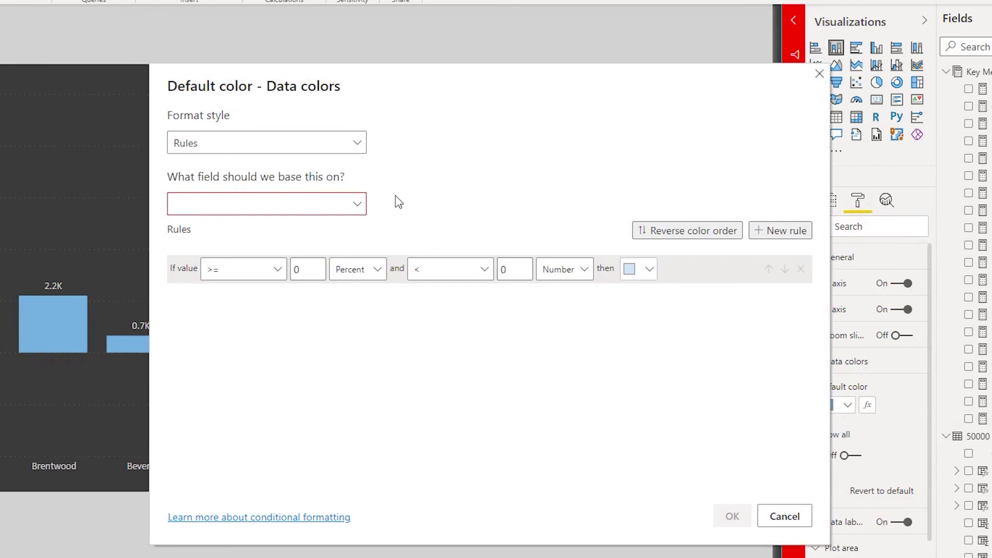
left_click(356, 204)
left_click(178, 255)
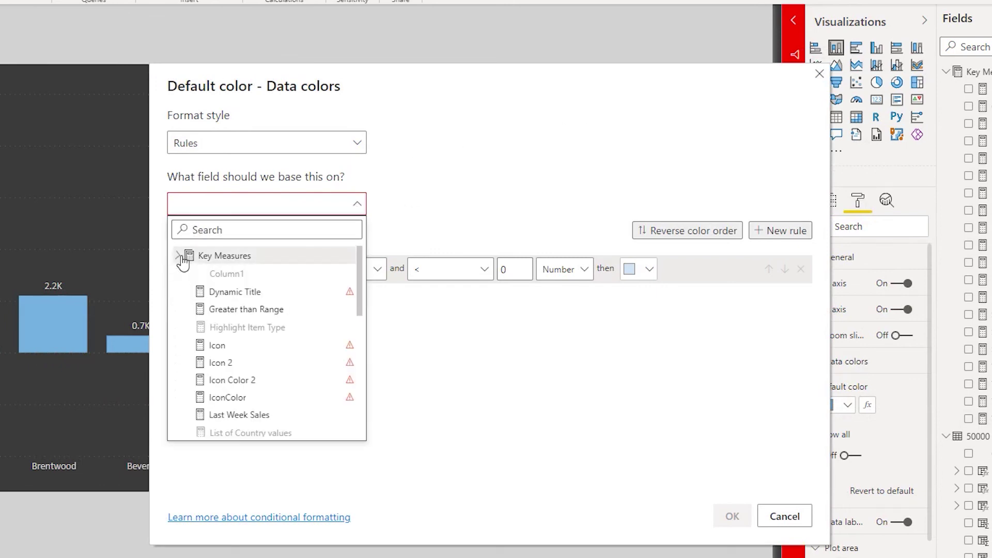
scroll(303, 355, "down", 5)
scroll(303, 354, "down", 3)
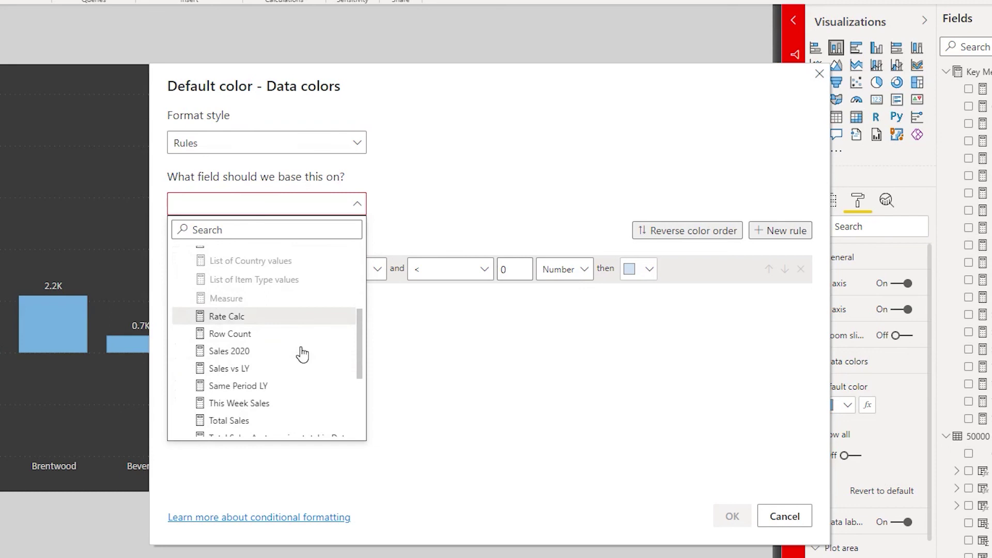
scroll(286, 334, "up", 8)
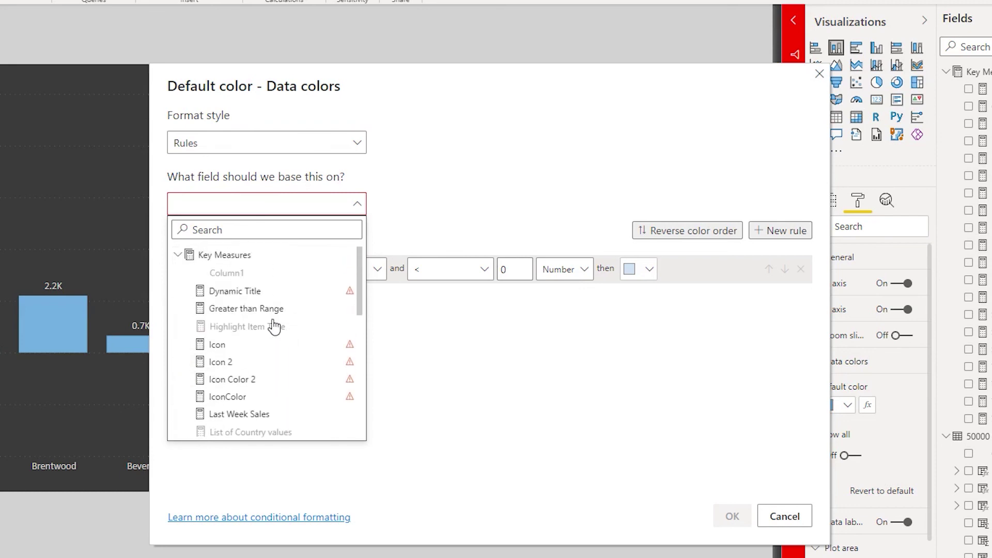
left_click(178, 256)
left_click(189, 393)
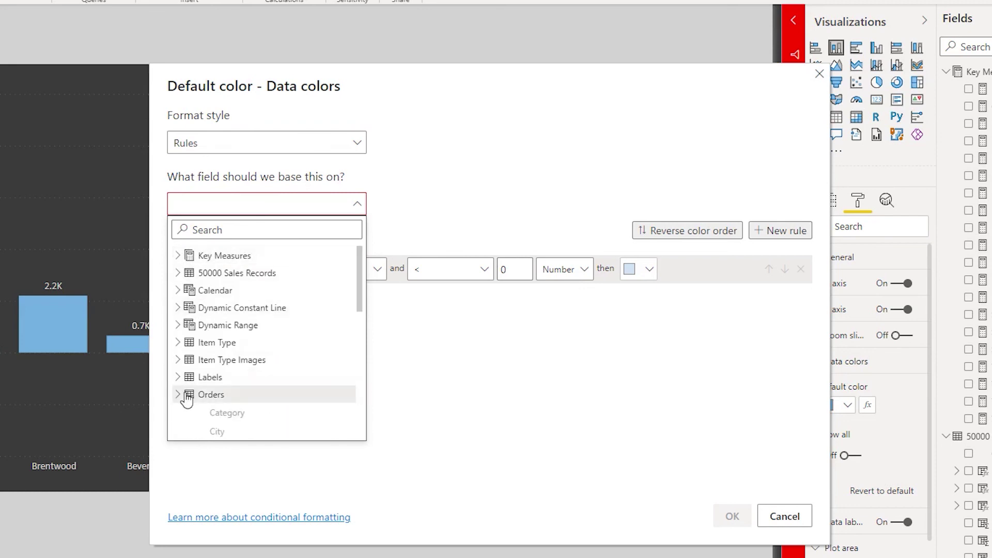
scroll(300, 381, "down", 6)
left_click(242, 323)
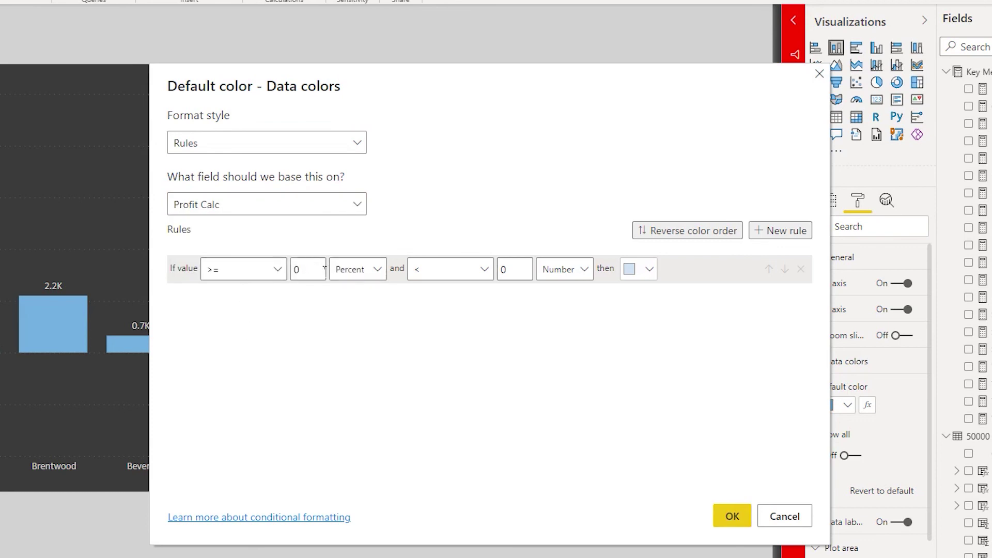
Set the first rule to ≥ 0 Number up to Max, coloured teal green
left_click(377, 277)
left_click(369, 294)
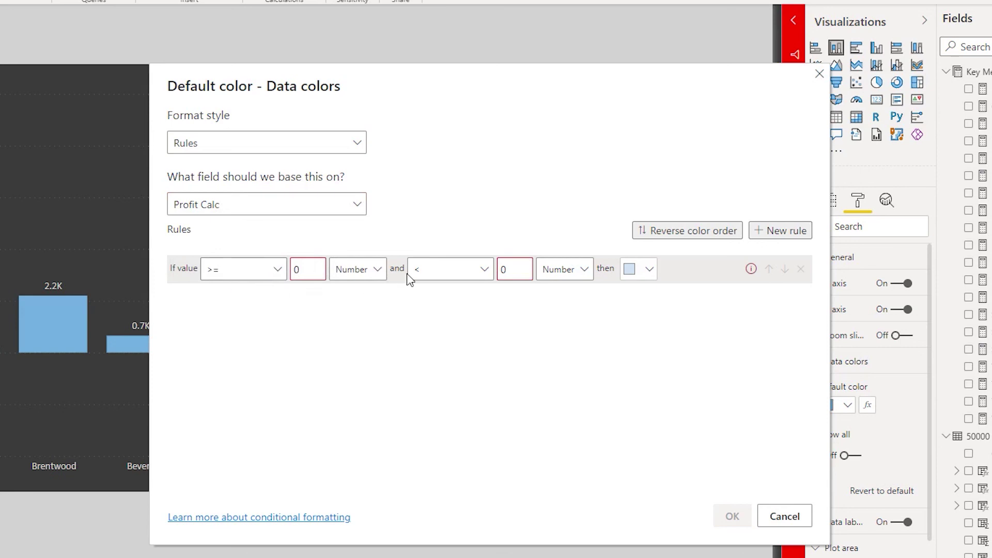
double_click(507, 270)
key("BackSpace")
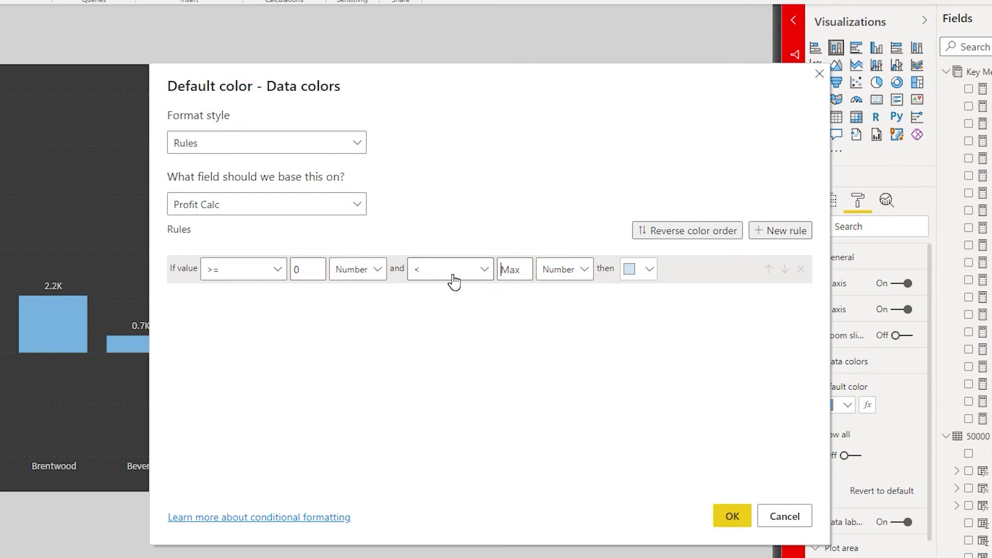
left_click(652, 284)
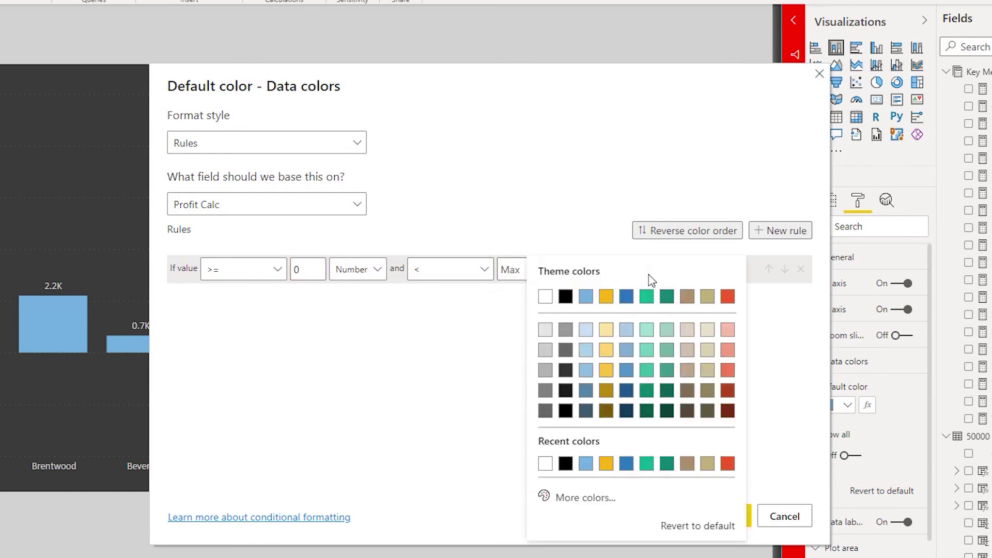
left_click(652, 299)
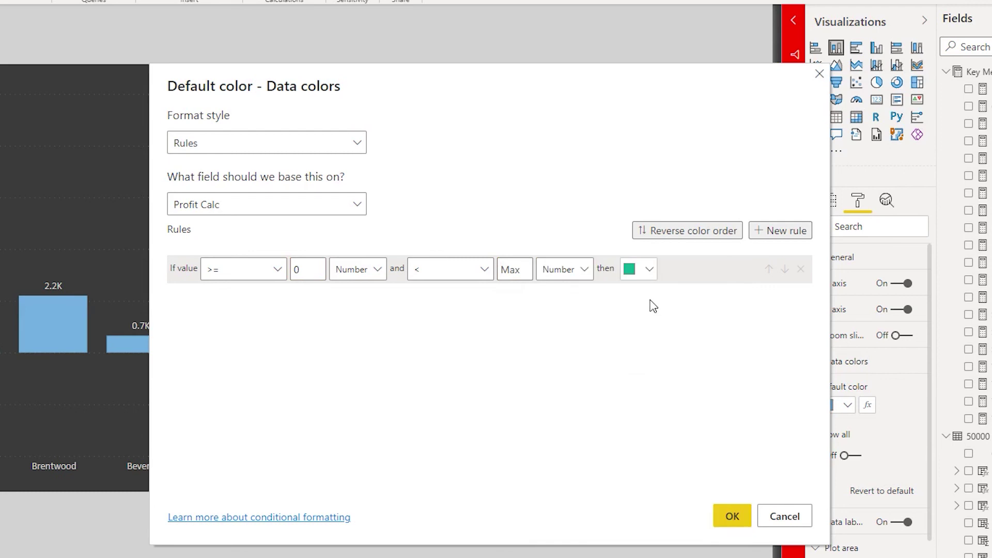
Add a second rule from Min to below 0 Number, coloured red
left_click(778, 241)
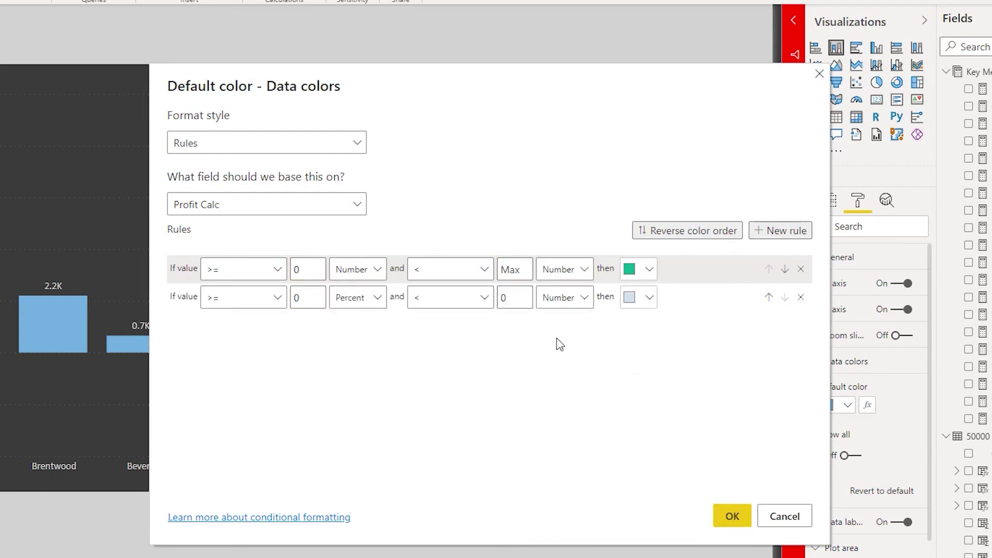
left_click(279, 300)
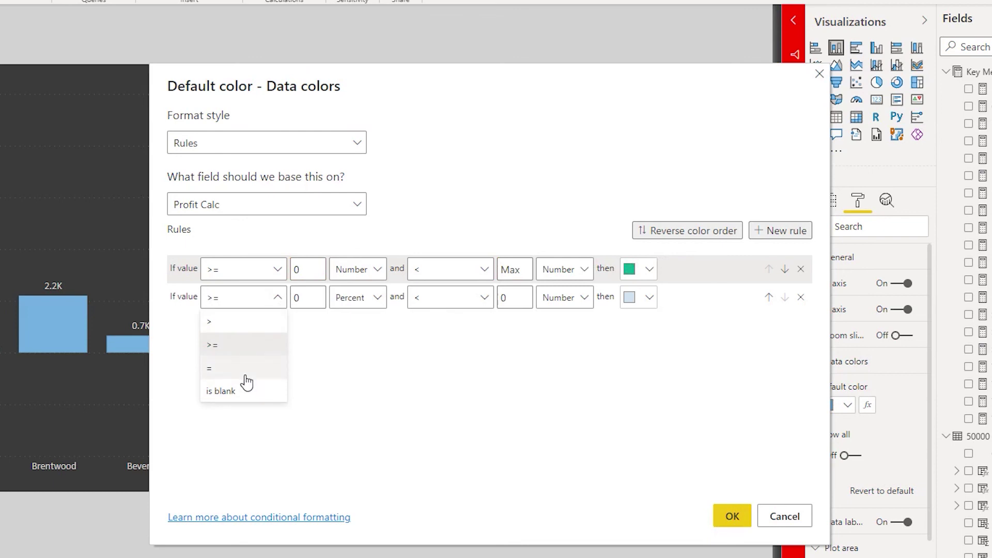
left_click(497, 319)
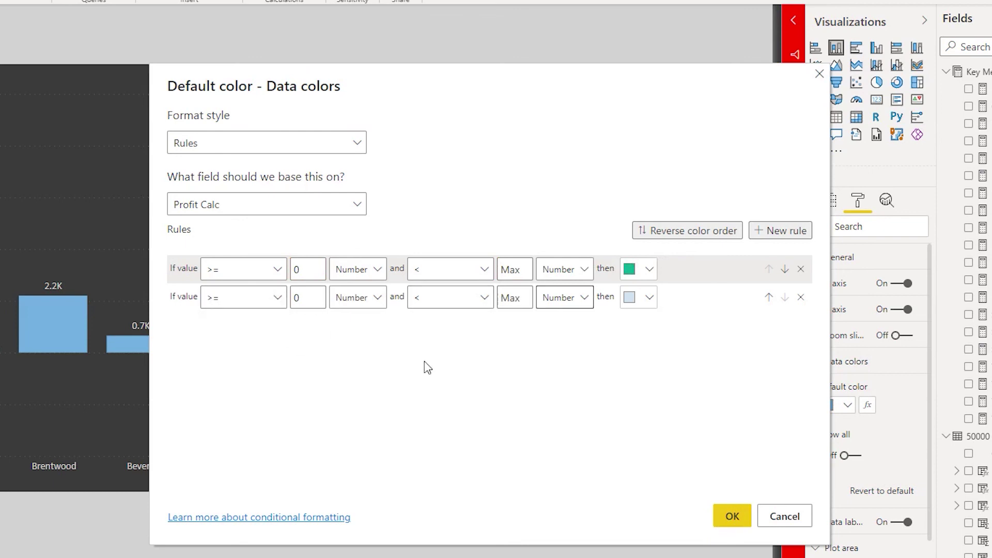
left_click_drag(316, 298, 291, 303)
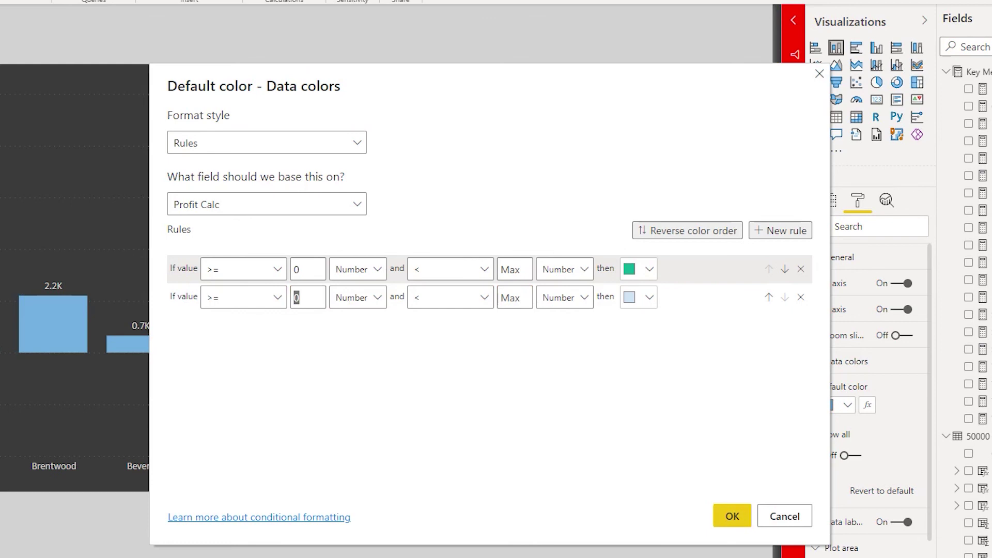
left_click(325, 308)
key("BackSpace")
left_click(523, 302)
type("0")
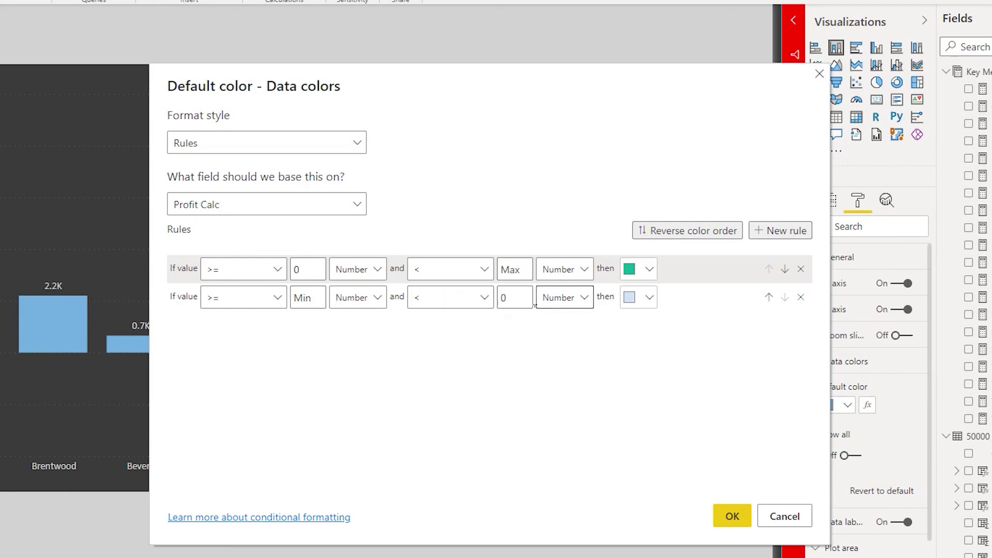
left_click(652, 303)
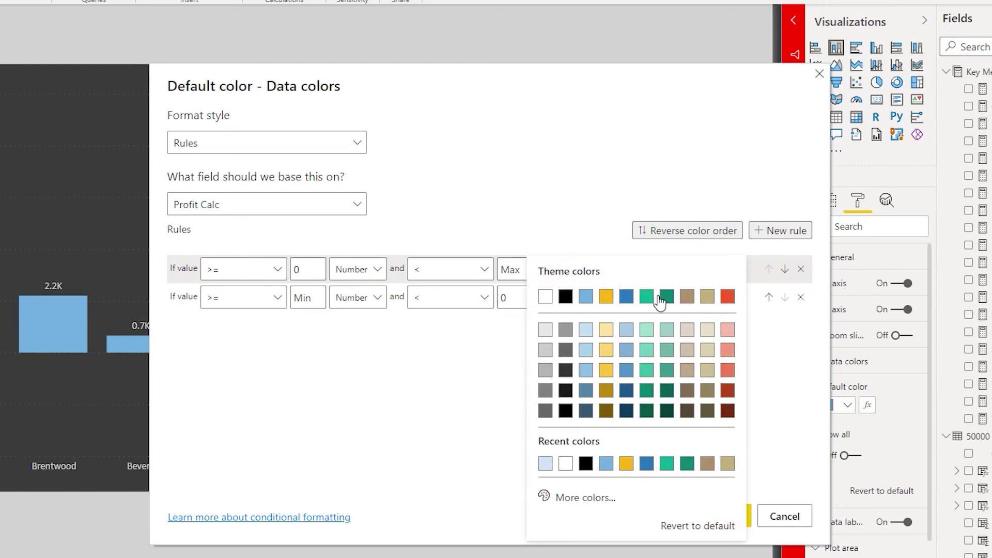
left_click(728, 297)
Confirm the Data colors rules so Austin and Aurora bars turn red and positive bars green
left_click(744, 519)
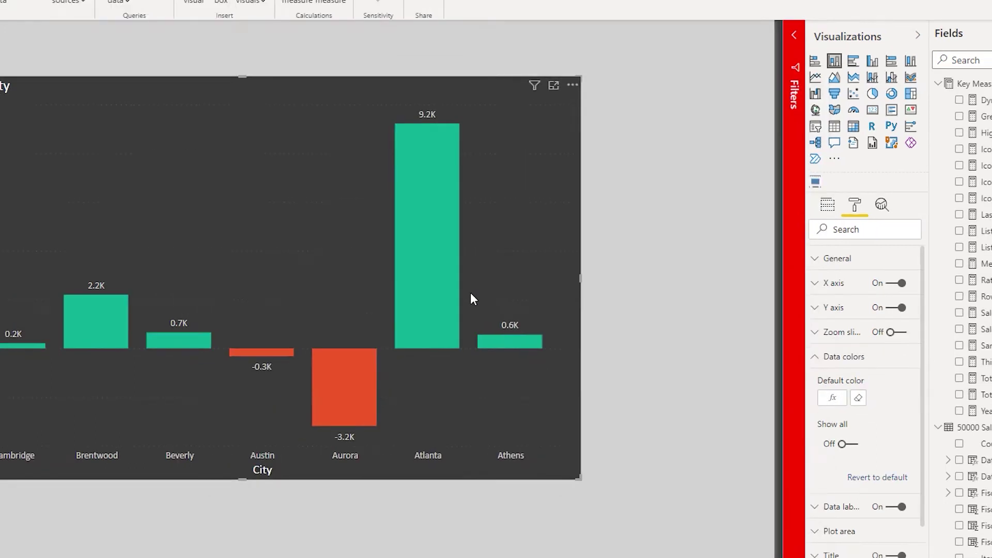